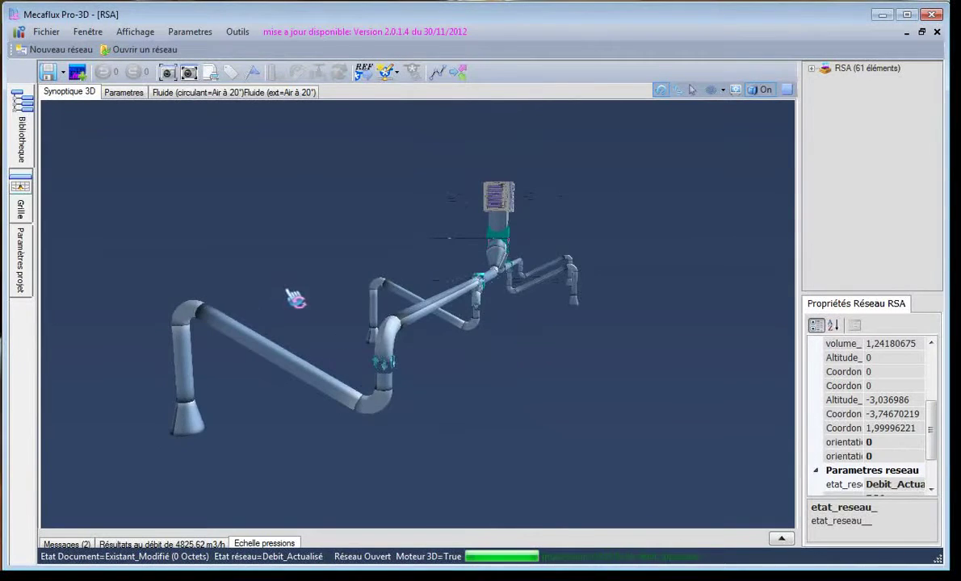
- Try out a different orientation angle on the orienteur of the long end branch, ending at 90°
left_click_drag(295, 301, 289, 298)
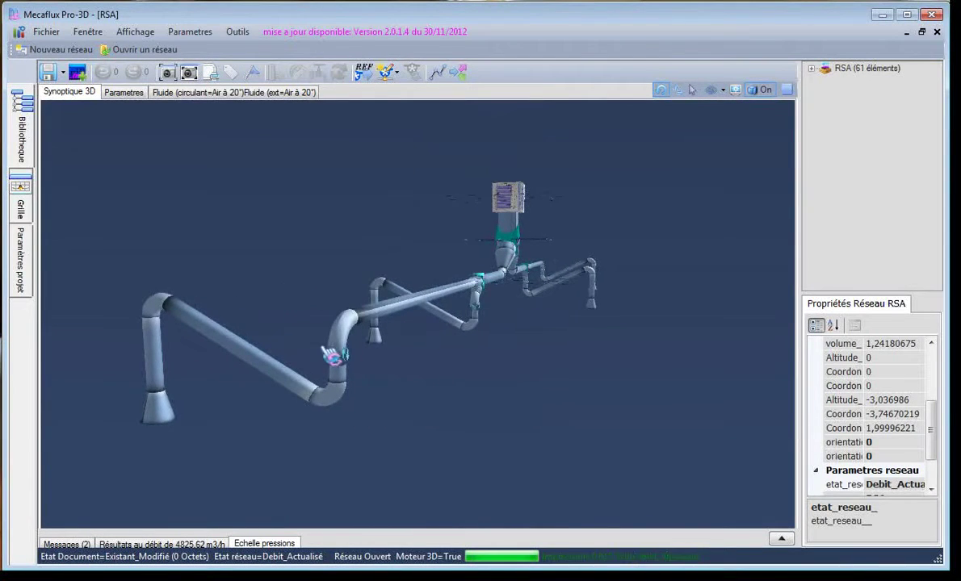
left_click_drag(331, 357, 343, 365)
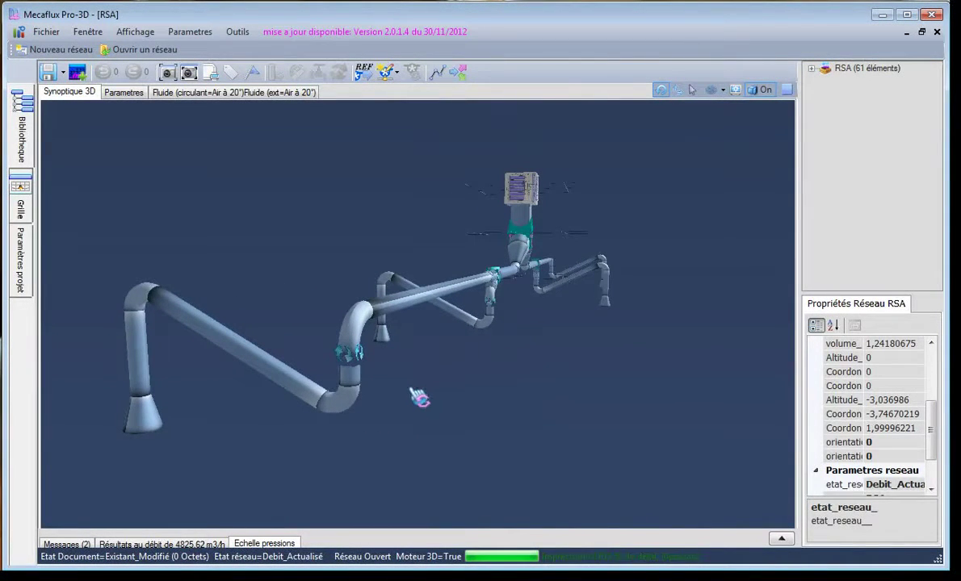
left_click(364, 371)
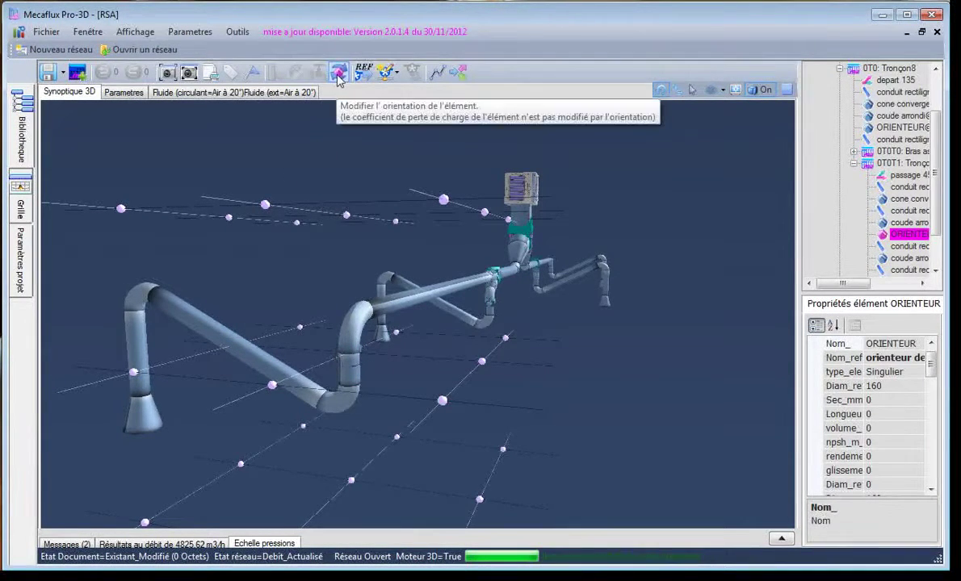
left_click(390, 367)
left_click(362, 371)
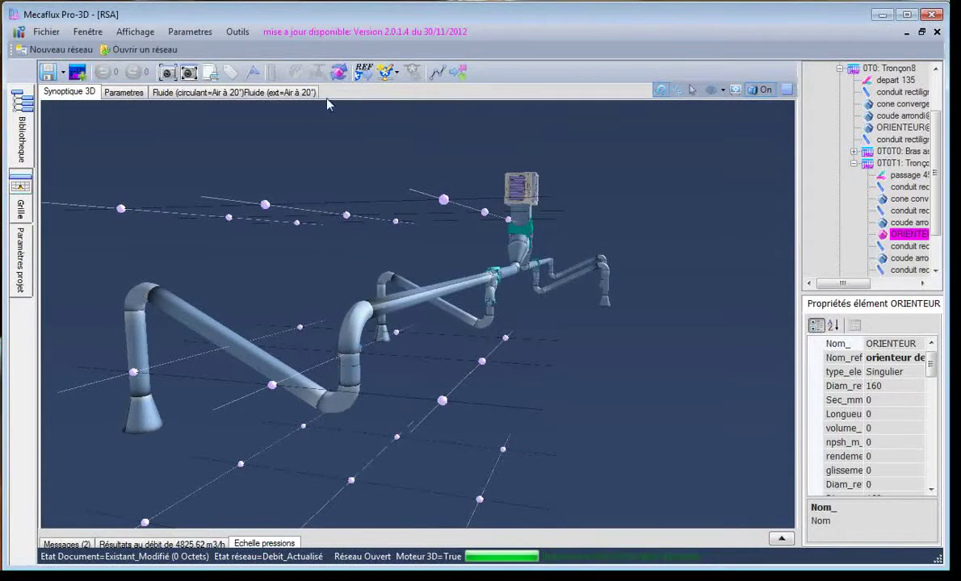
left_click(339, 72)
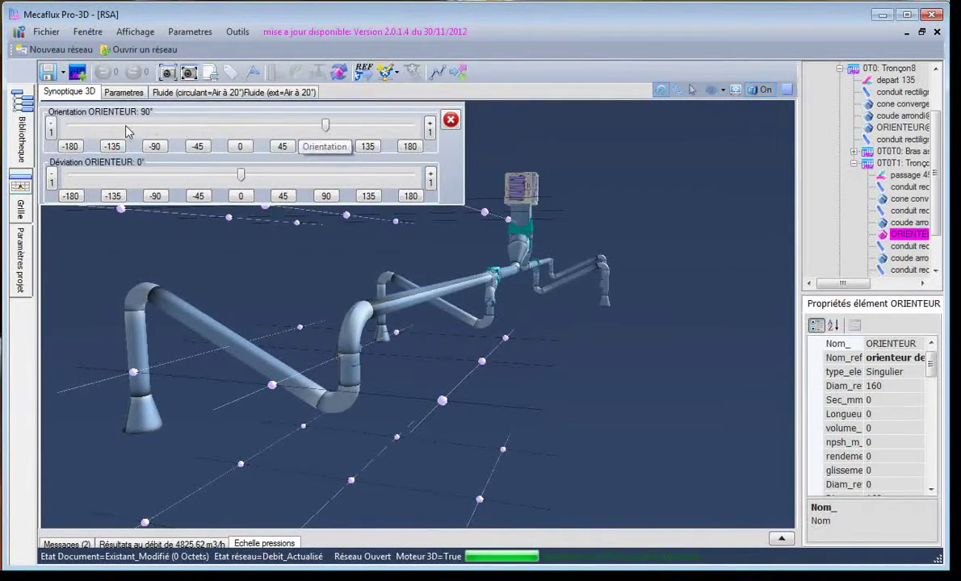
mouse_move(325, 129)
left_mouse_down()
mouse_move(283, 129)
mouse_move(326, 129)
left_mouse_up()
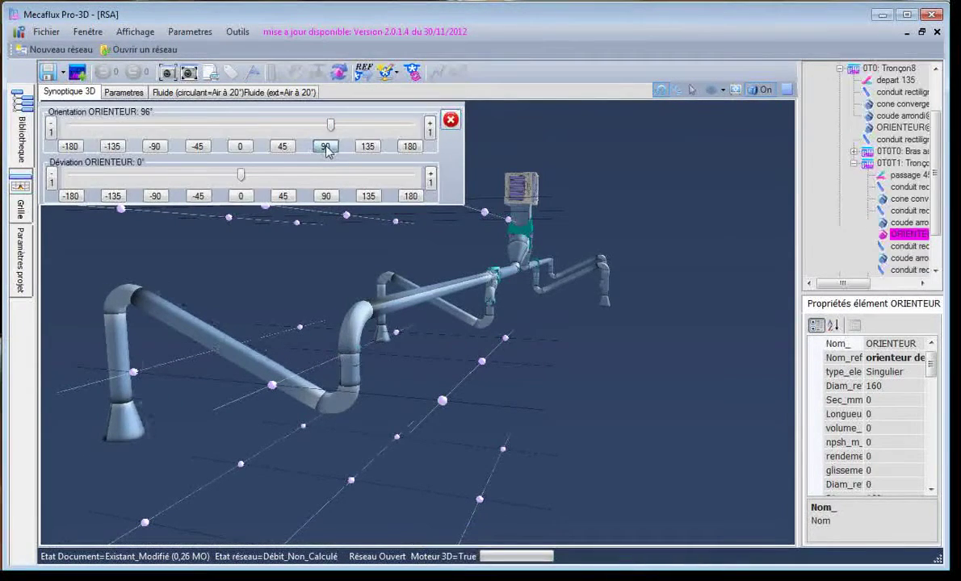
left_click_drag(319, 270, 318, 272)
left_click(346, 367)
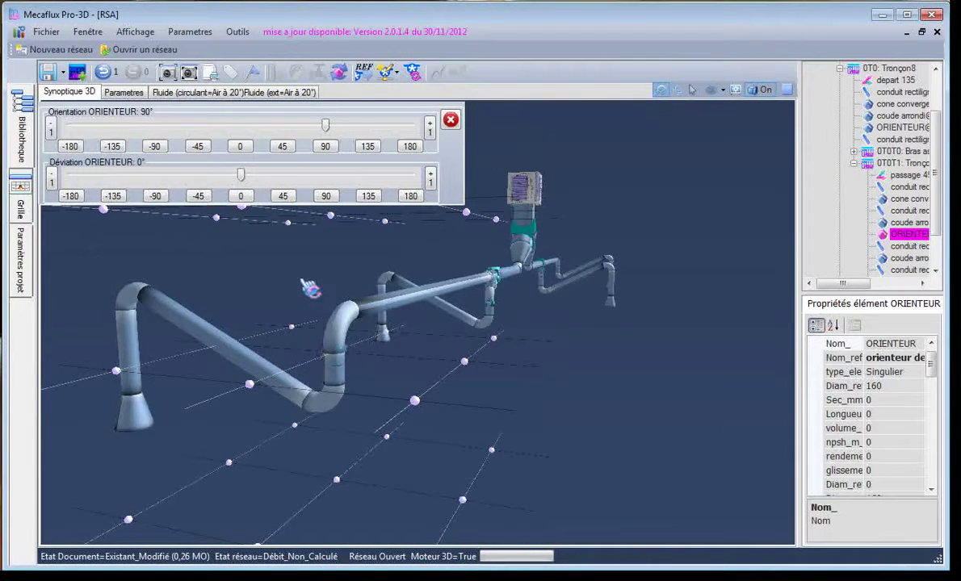
left_click(450, 119)
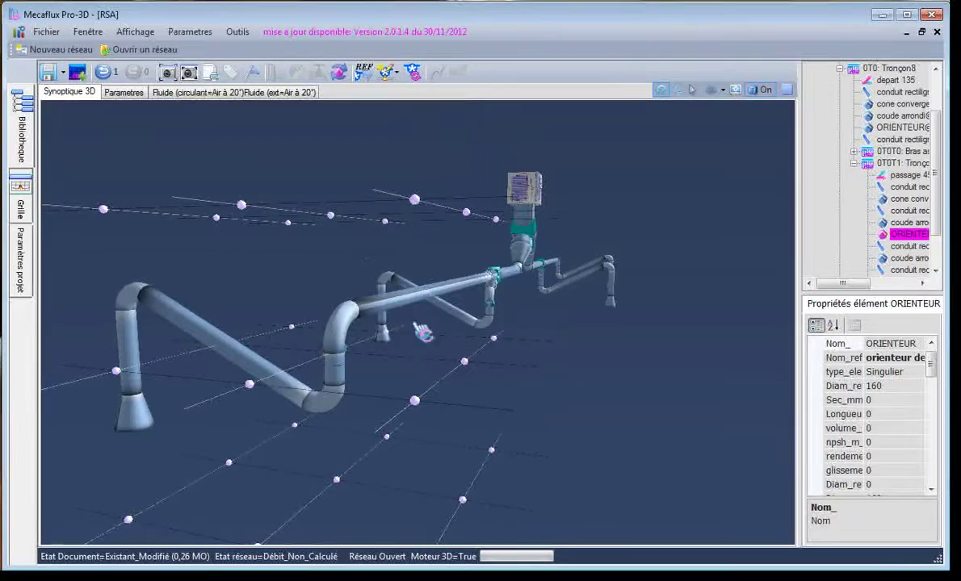
- Delete the orienteur on the end branch and set the orientation of the rounded elbow below it to -90°
left_click(354, 368)
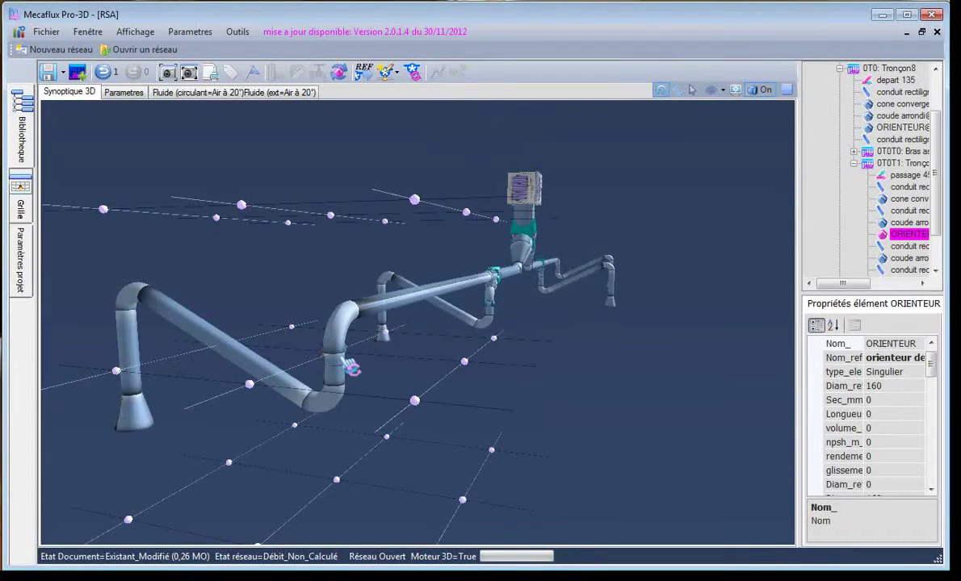
left_click(347, 363)
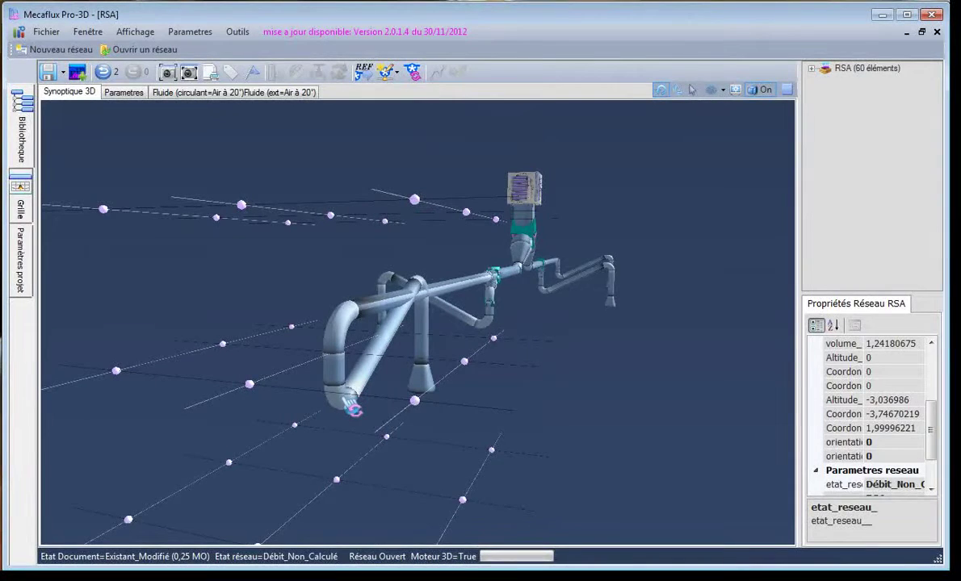
left_click(353, 408)
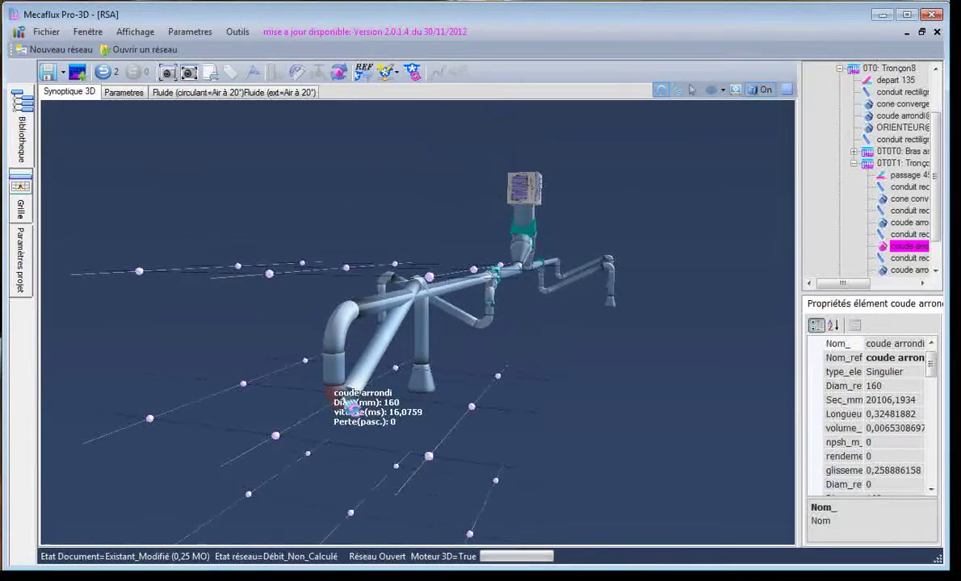
left_click(338, 73)
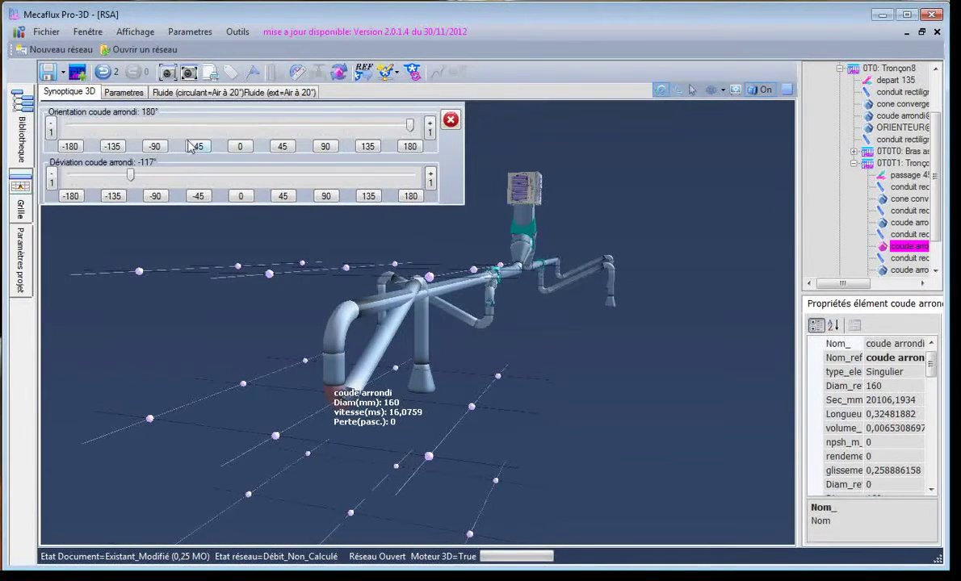
left_click_drag(412, 131, 155, 130)
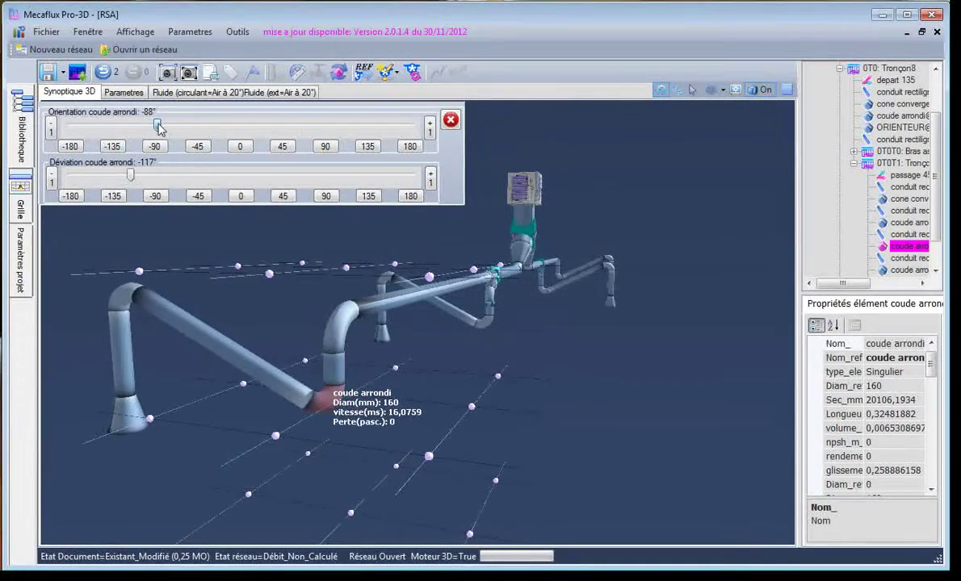
left_click_drag(319, 452, 343, 457)
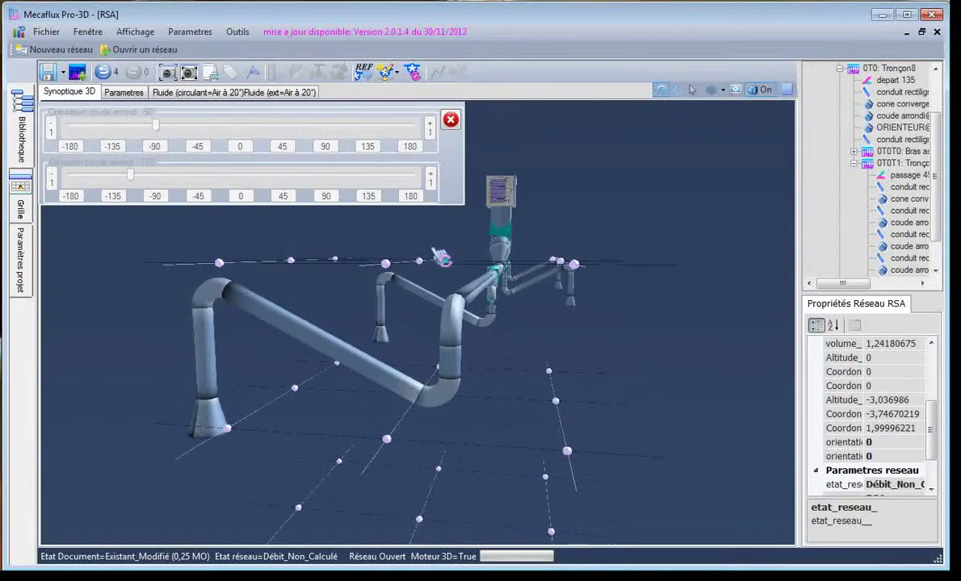
left_click(451, 121)
- Create a test generator that delivers a flow of 1000 m3/h and calculate the network
left_click_drag(459, 217, 359, 320)
scroll(365, 317, "up", 2)
scroll(356, 330, "down", 2)
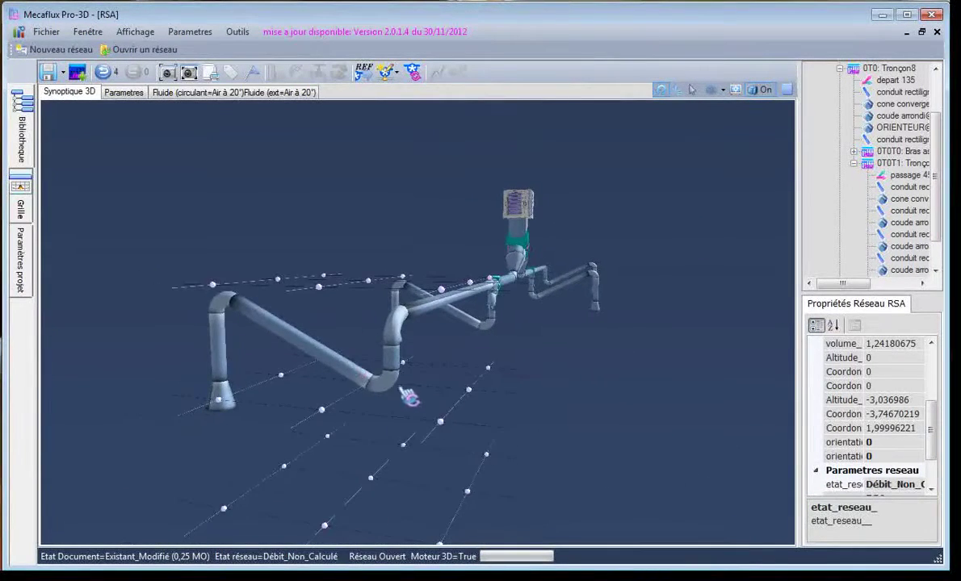
mouse_move(408, 396)
left_mouse_down()
mouse_move(429, 402)
mouse_move(410, 404)
left_mouse_up()
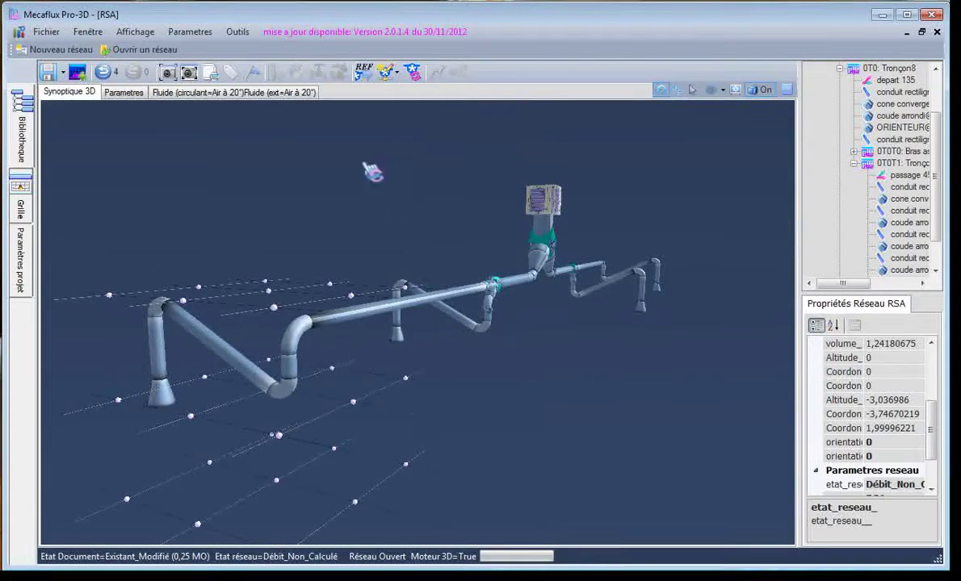
left_click(388, 72)
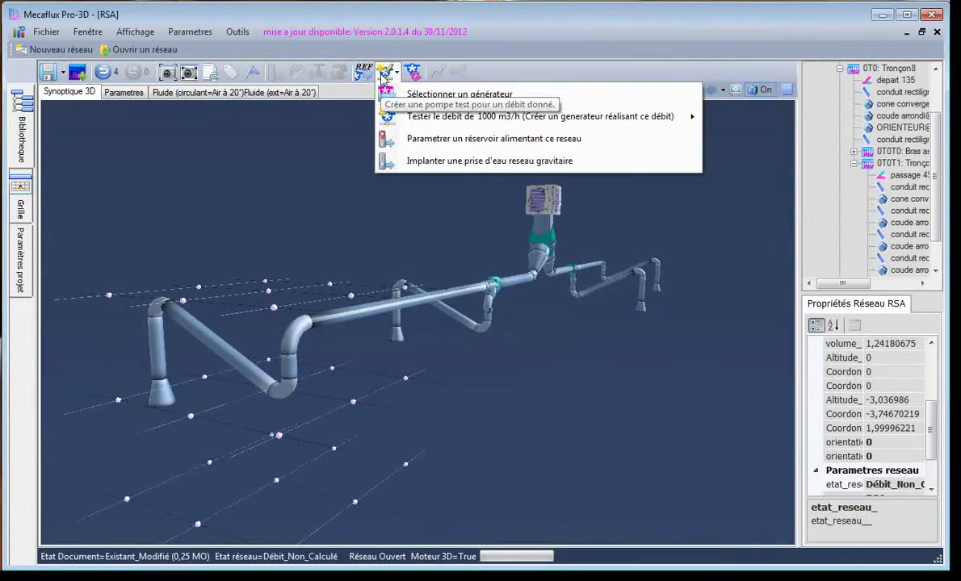
mouse_move(421, 120)
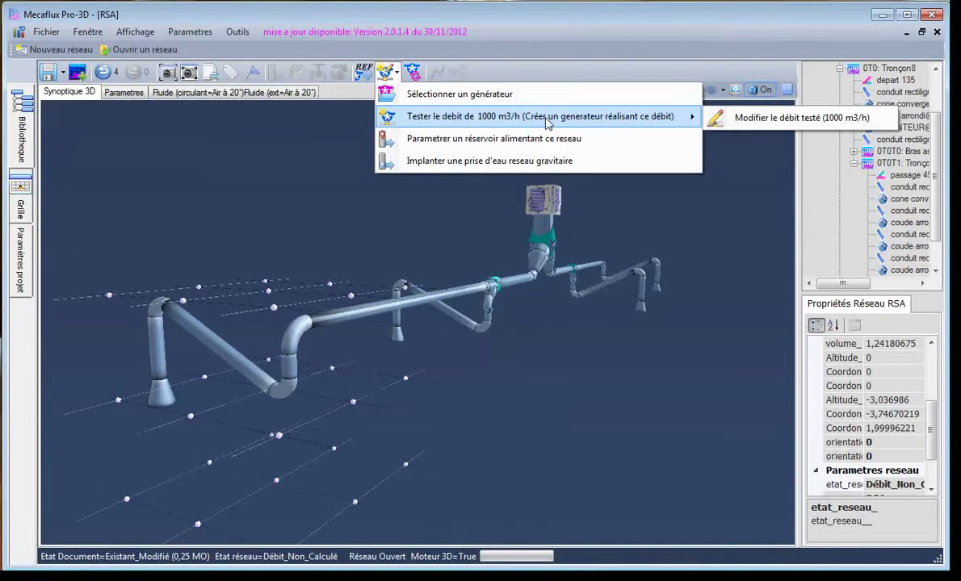
left_click(346, 223)
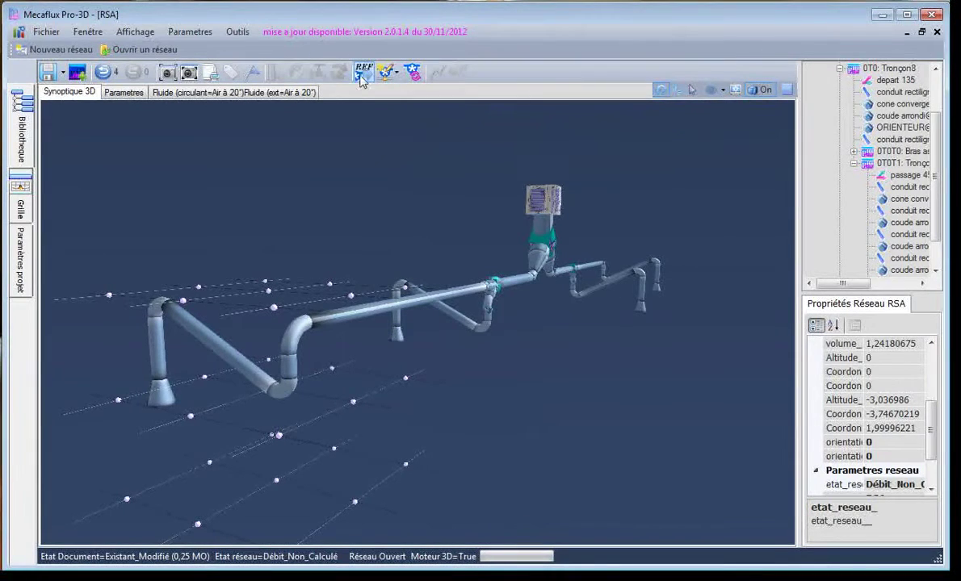
left_click(387, 72)
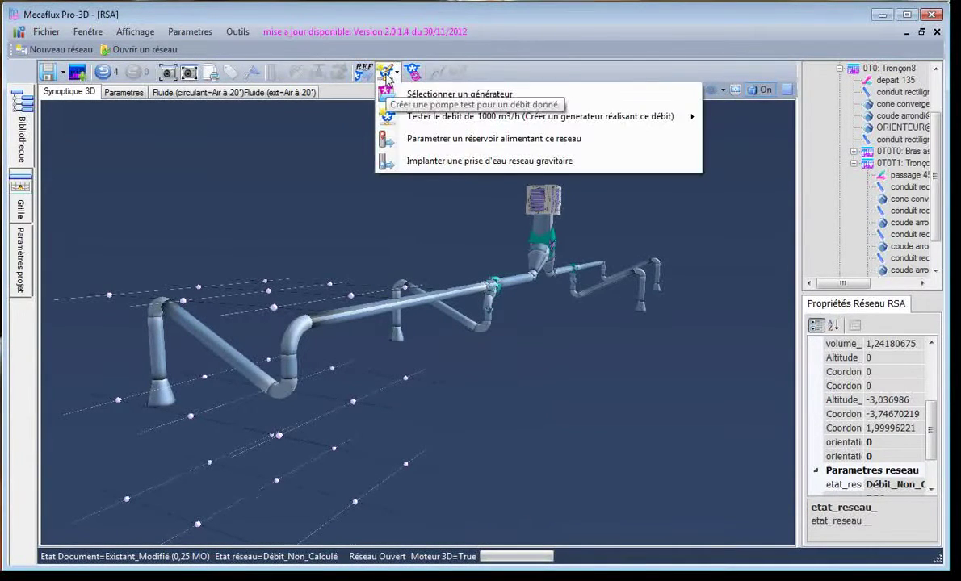
left_click(428, 120)
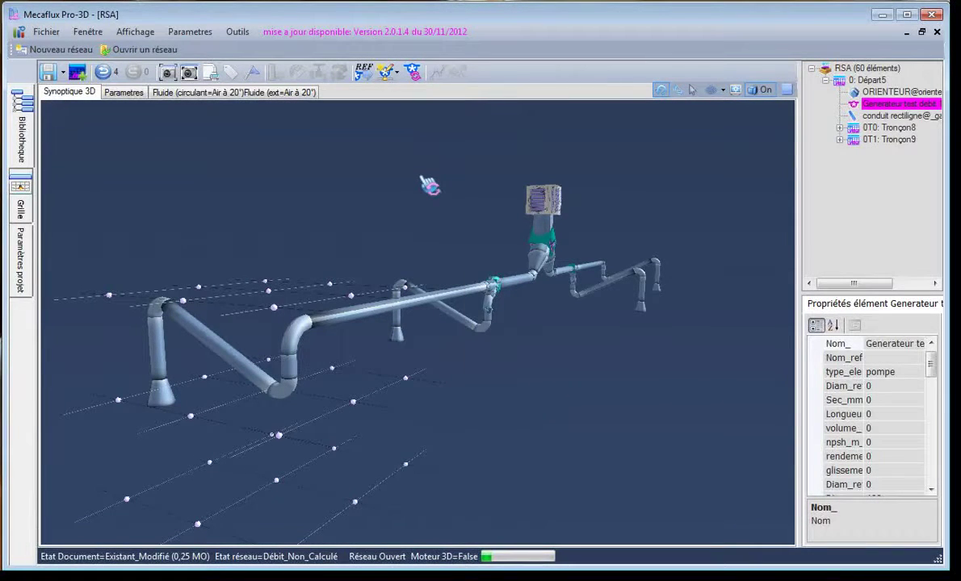
left_click(659, 360)
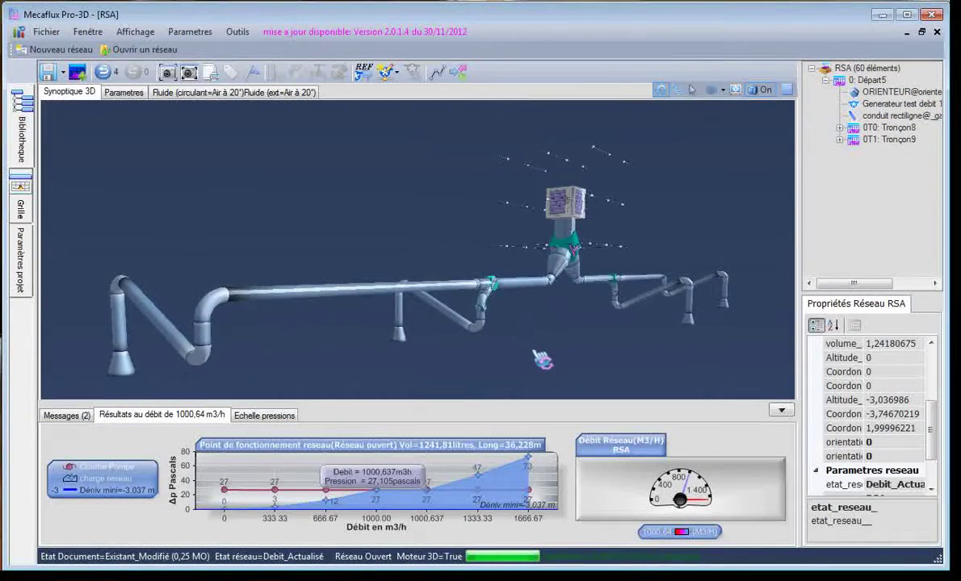
- Show the pressure scale and colour the network elements by pressure, examining the model from both sides
left_click_drag(375, 395, 387, 397)
left_click(274, 417)
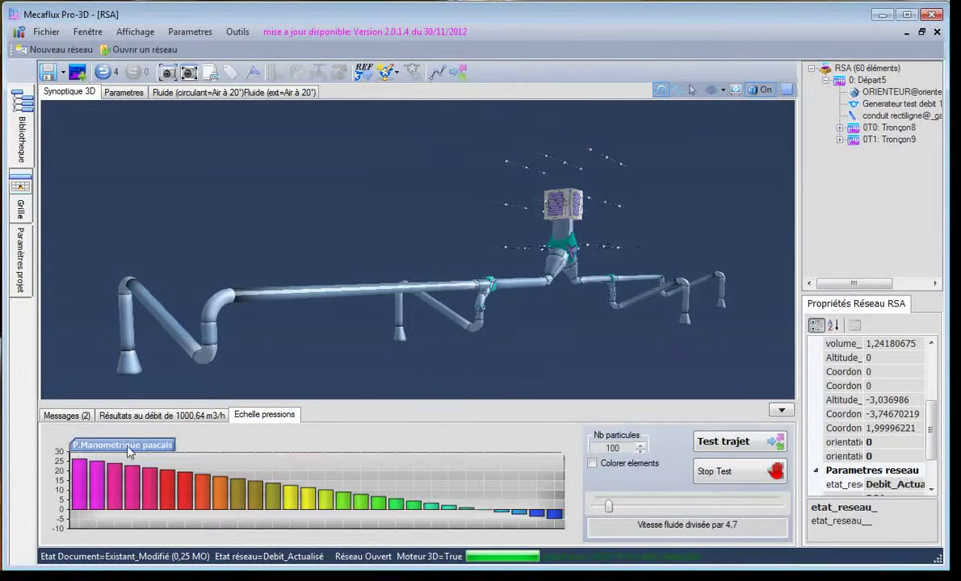
left_click(592, 465)
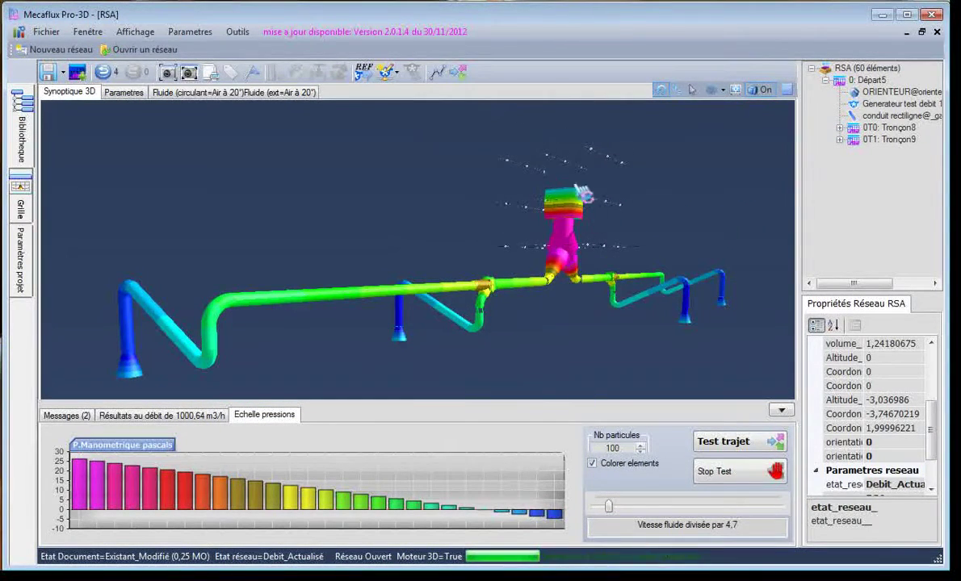
left_click_drag(589, 232, 593, 216)
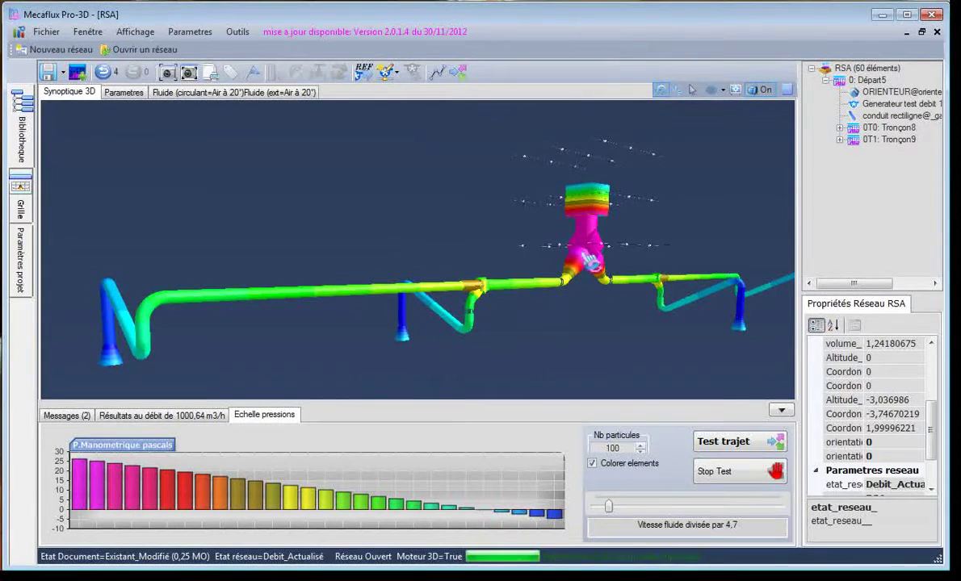
left_click_drag(348, 329, 487, 367)
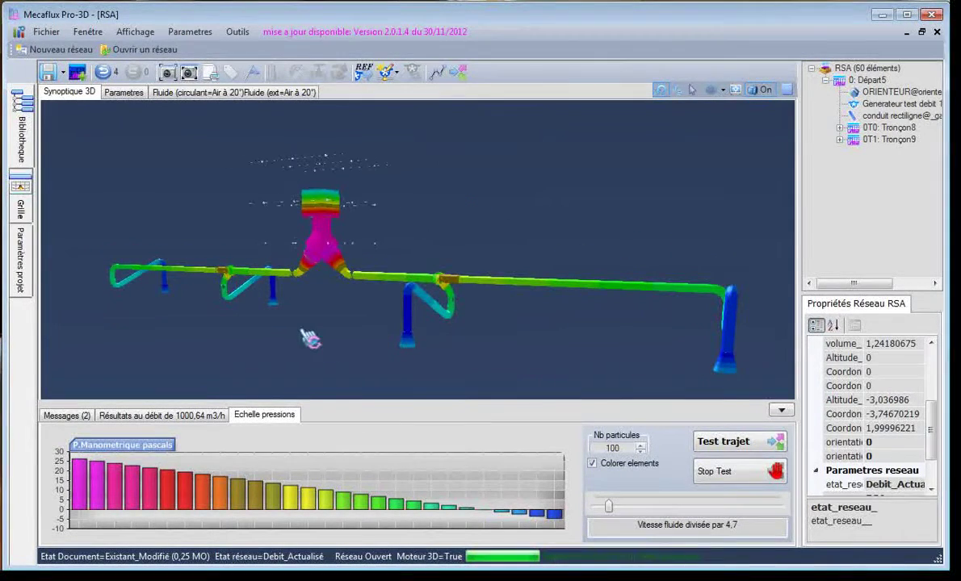
- Run the particle path test with 1000 particles at real fluid speed, and stop it after watching the outlets
left_click_drag(307, 336, 386, 363)
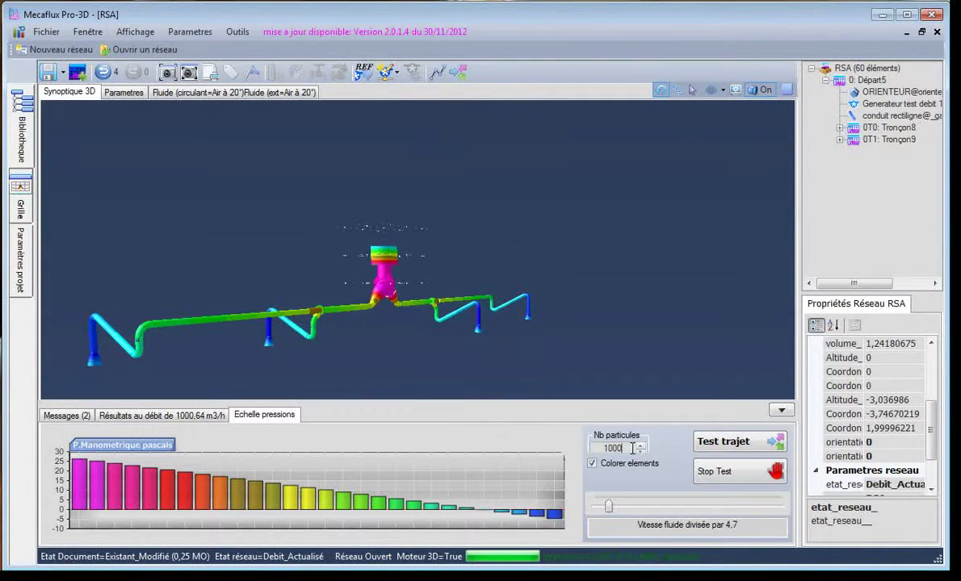
left_click(736, 445)
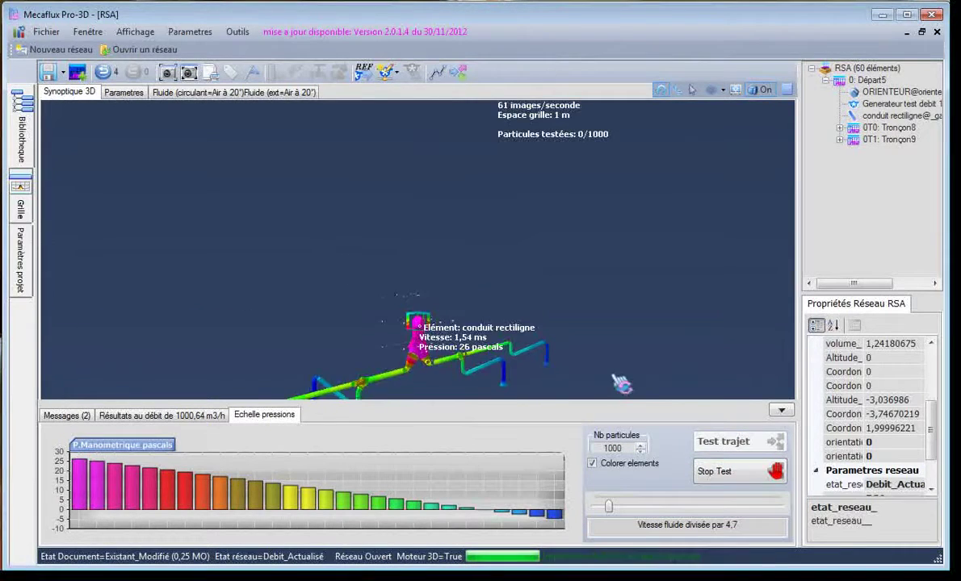
left_click_drag(609, 507, 595, 507)
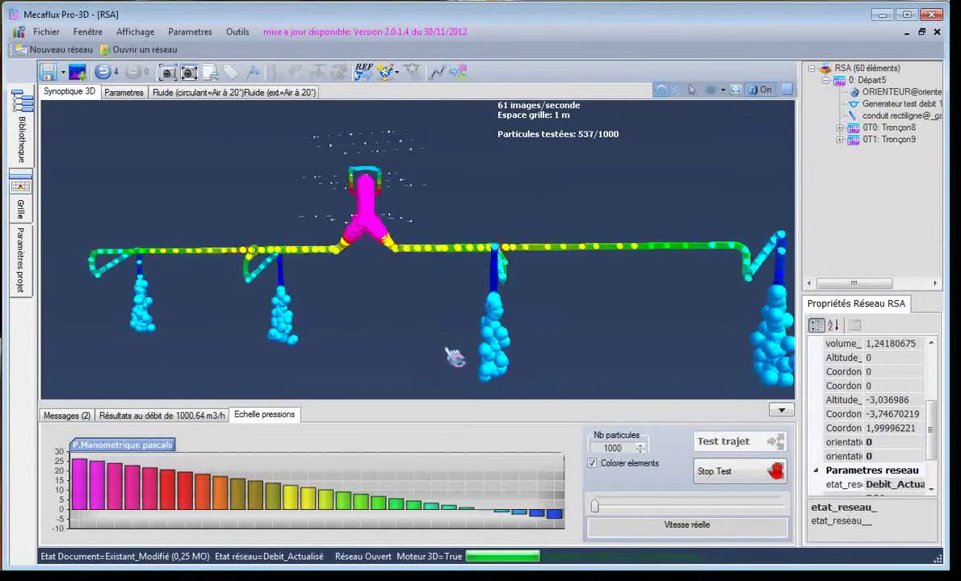
left_click(709, 477)
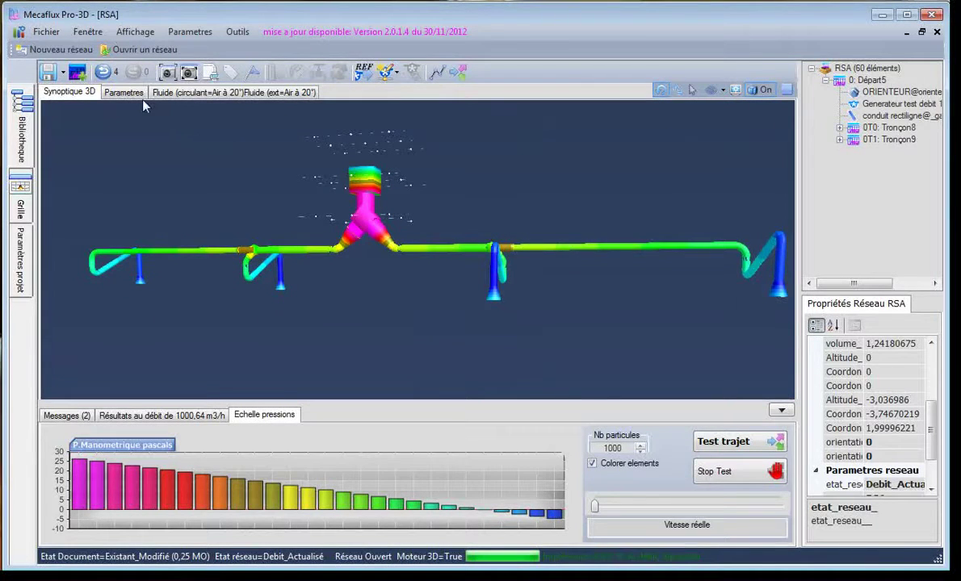
- Set the circulating fluid to the gas Air at 60 °C, accepting the proposed altitude for the atmospheric pressure
left_click(191, 93)
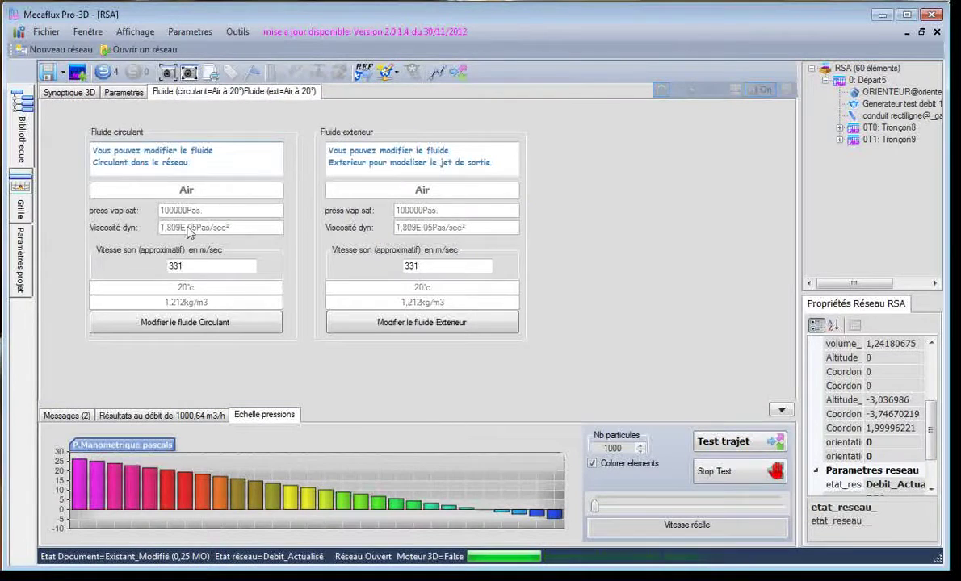
left_click(179, 324)
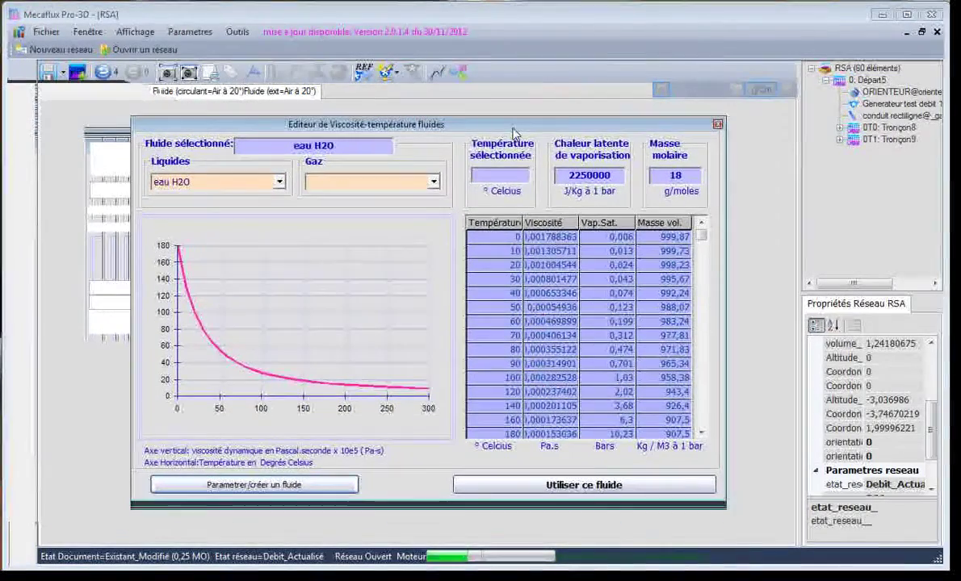
left_click(404, 182)
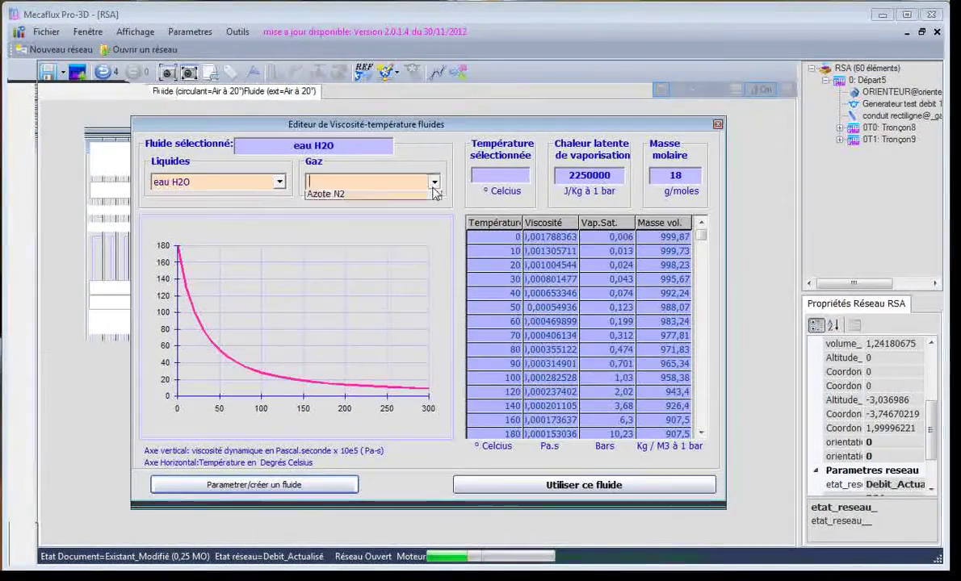
left_click(348, 233)
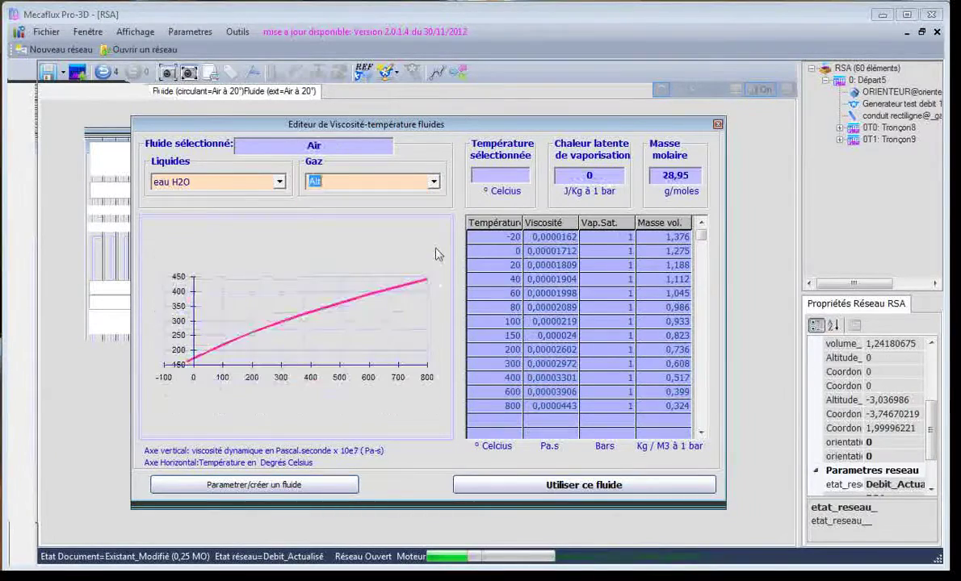
left_click(516, 294)
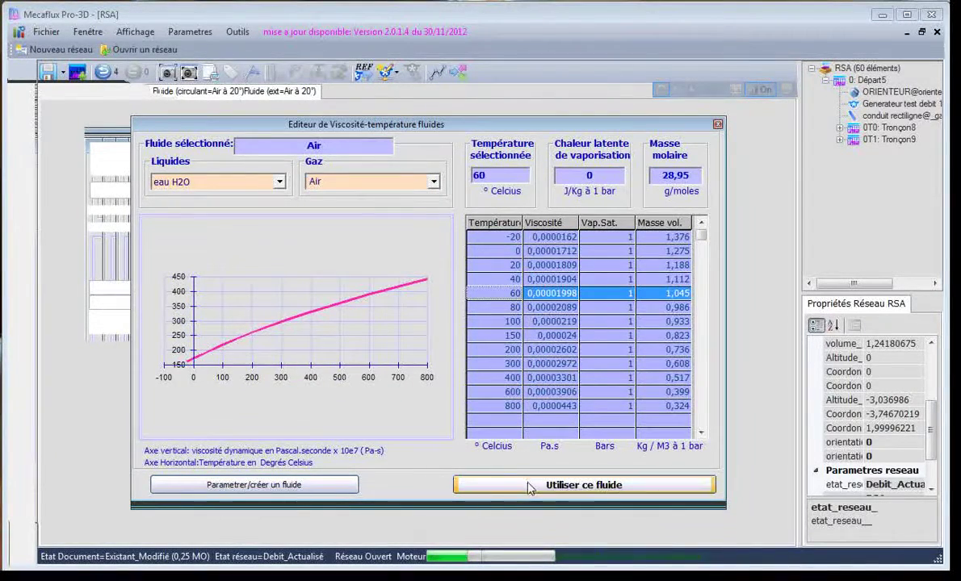
left_click(579, 484)
left_click(650, 376)
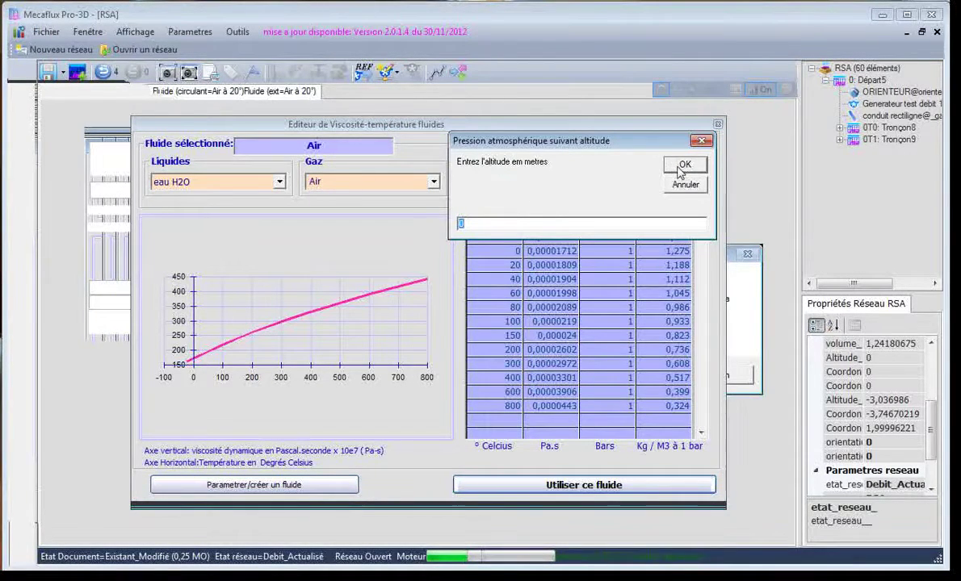
left_click(683, 166)
left_click(663, 359)
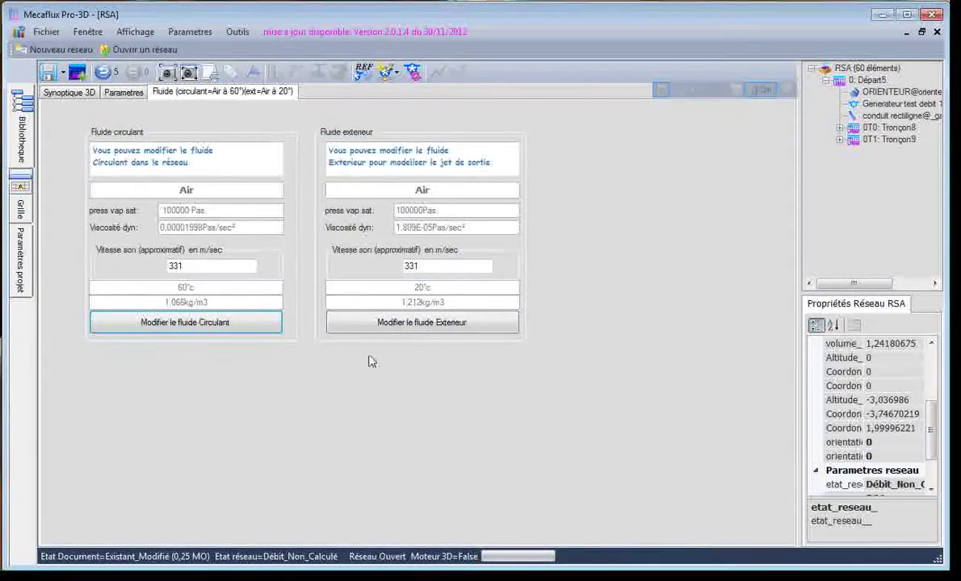
- Return to the 3D network view and create a test generator delivering 1000 m3/h to recalculate the network with the modified fluid
left_click(73, 93)
left_click_drag(330, 361, 308, 363)
left_click(396, 73)
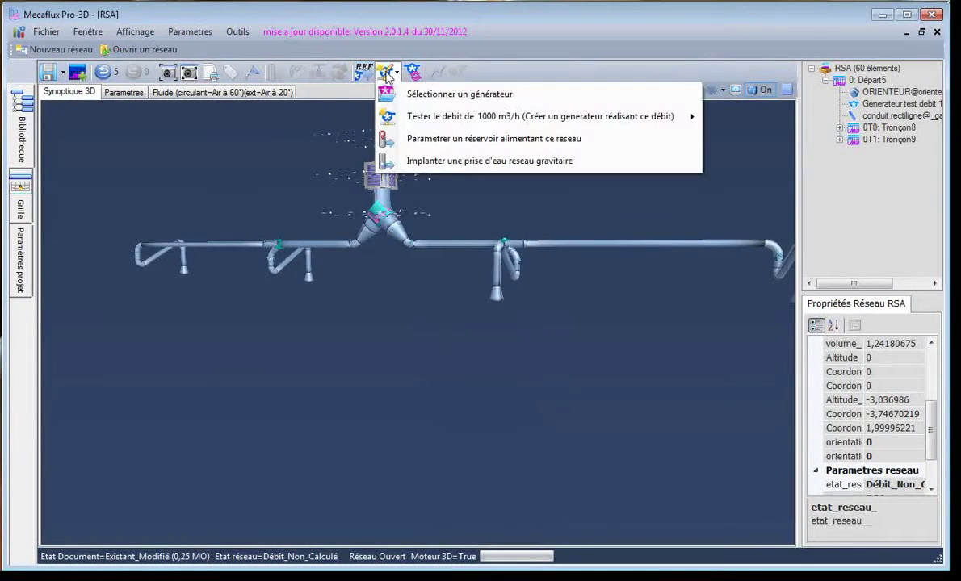
left_click(403, 118)
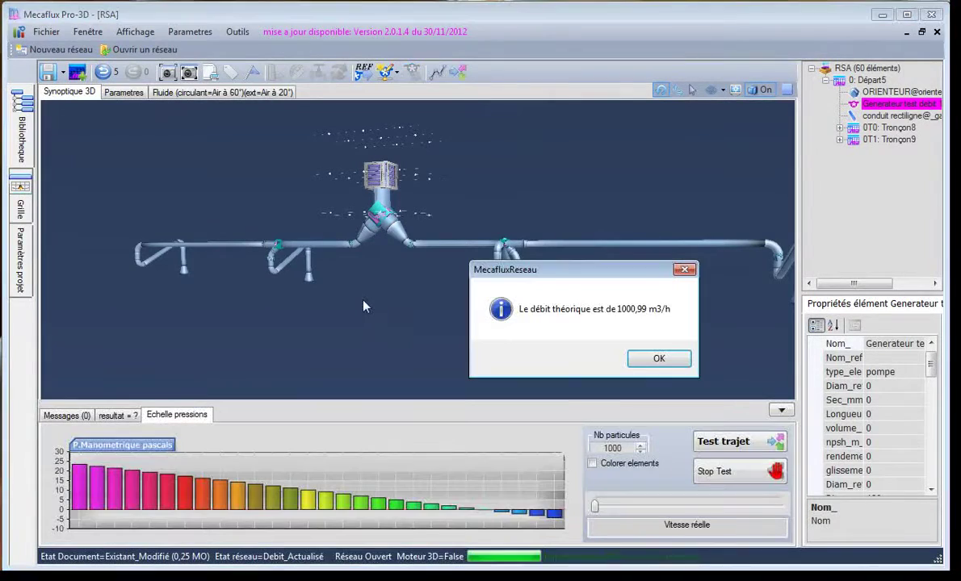
left_click(657, 360)
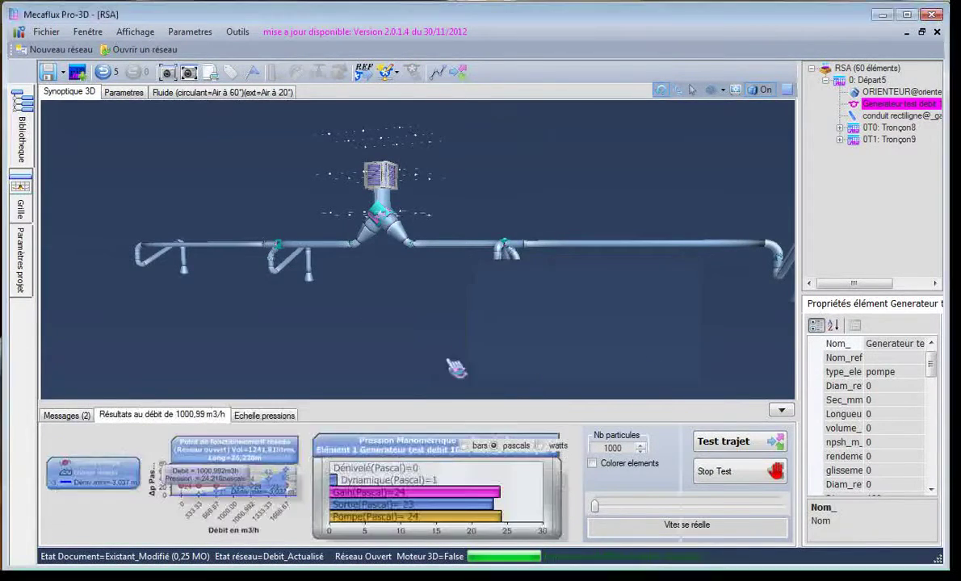
left_click_drag(376, 325, 627, 261)
mouse_move(460, 356)
left_mouse_down()
mouse_move(481, 354)
mouse_move(467, 357)
left_mouse_up()
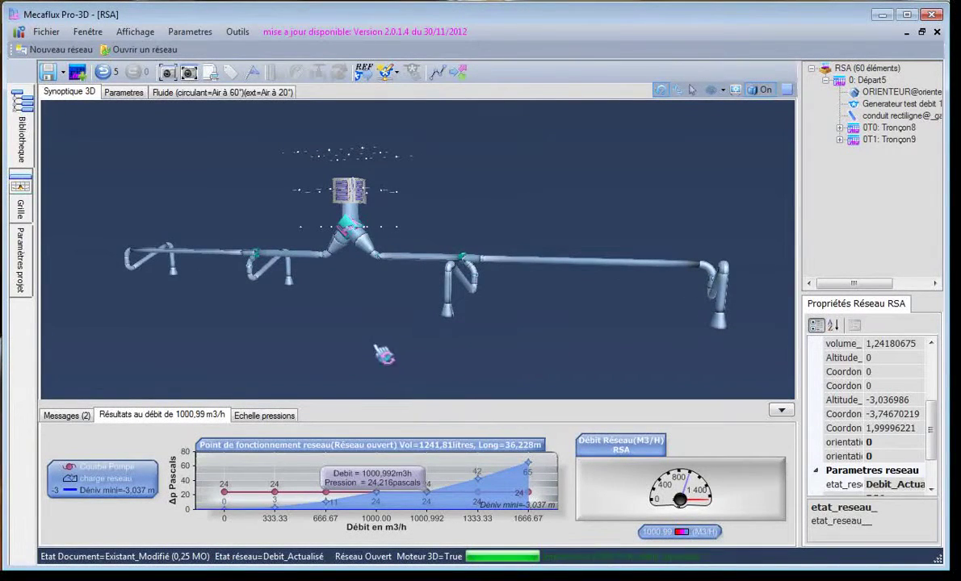
- Colour the elements by pressure and run the particle path test with 1000 particles, stopping it after examining the outlet jets
left_click(275, 419)
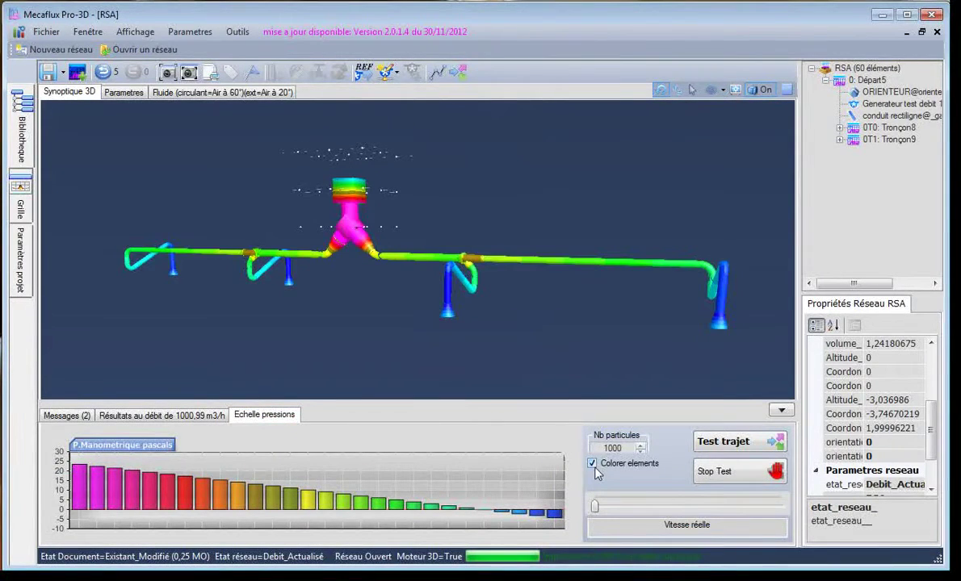
left_click(722, 442)
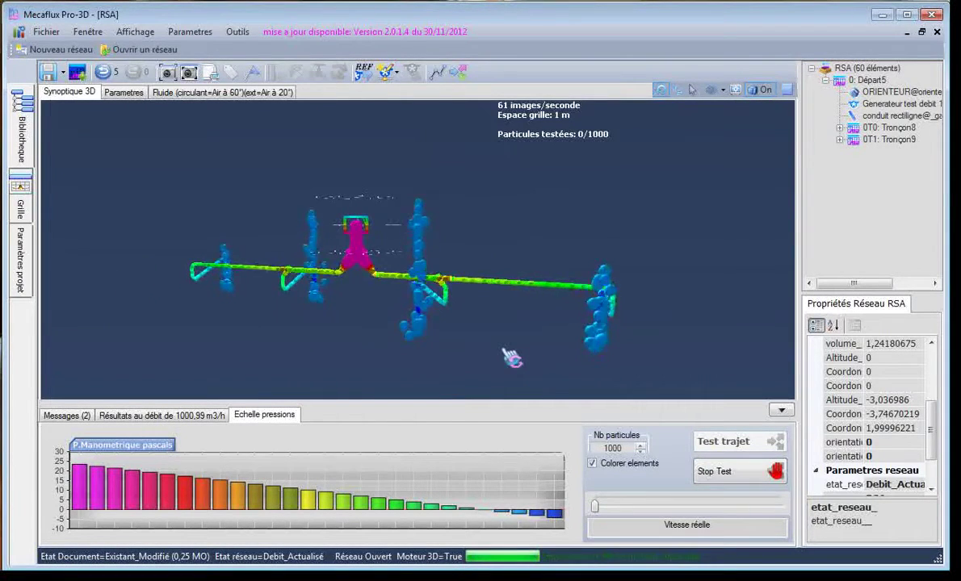
left_click_drag(502, 344, 579, 321)
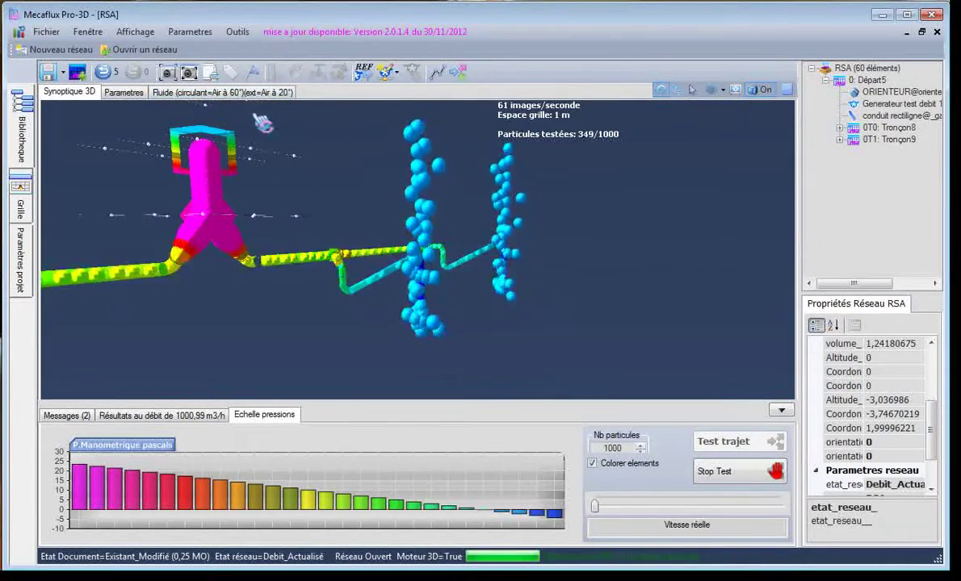
left_click_drag(607, 268, 359, 339)
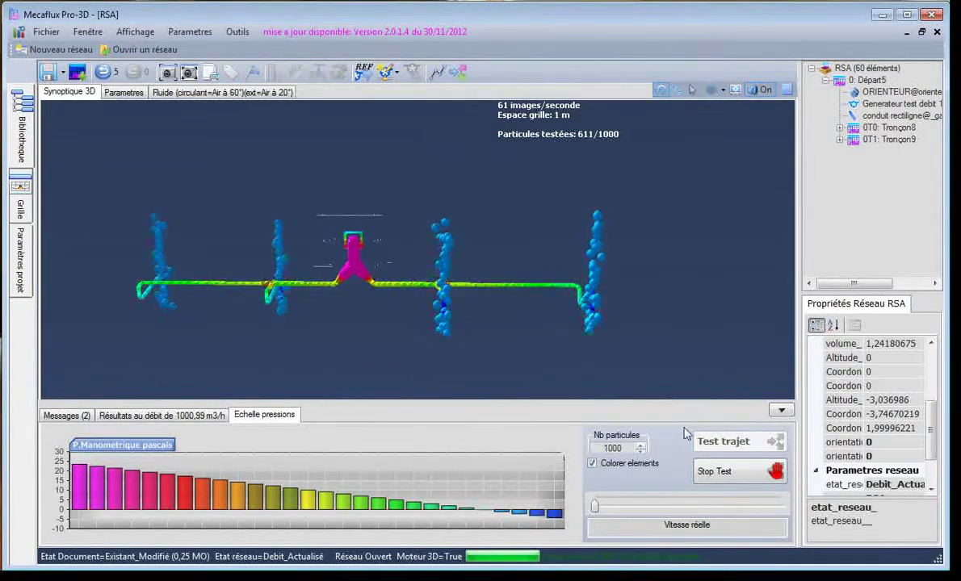
left_click(721, 472)
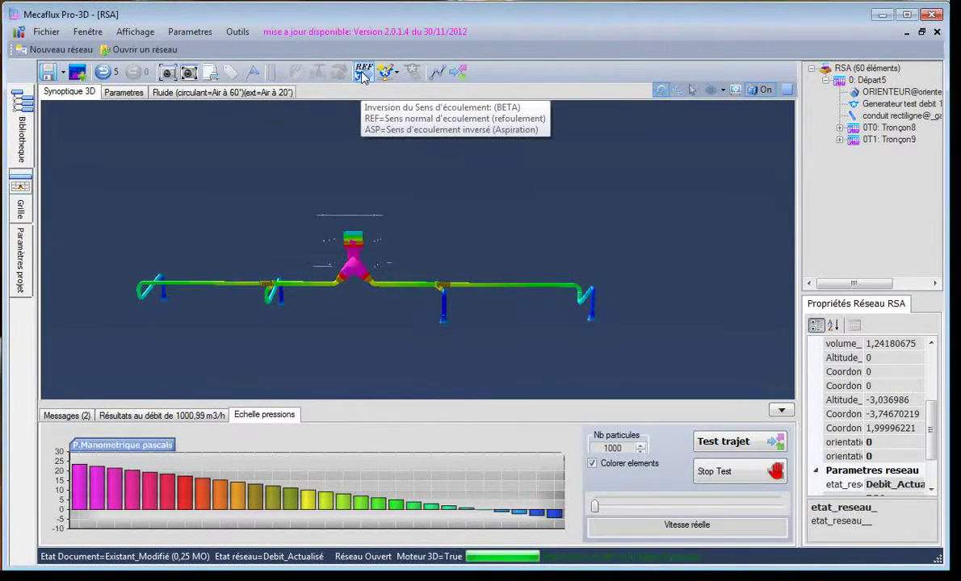
- Reverse the flow direction to aspiration and create a test generator delivering 1000 m3/h to recalculate the network
left_click(363, 76)
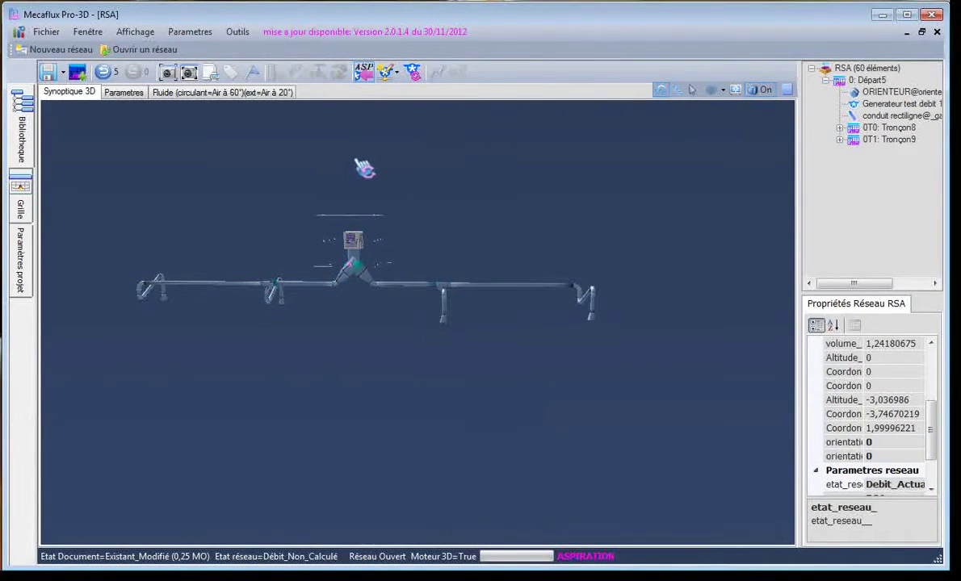
left_click_drag(380, 162, 262, 257)
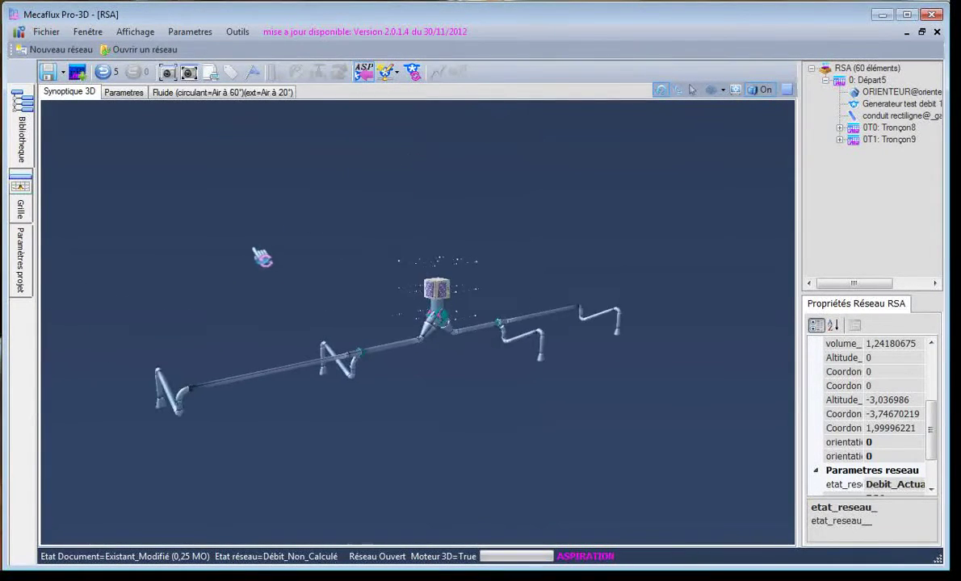
left_click(388, 72)
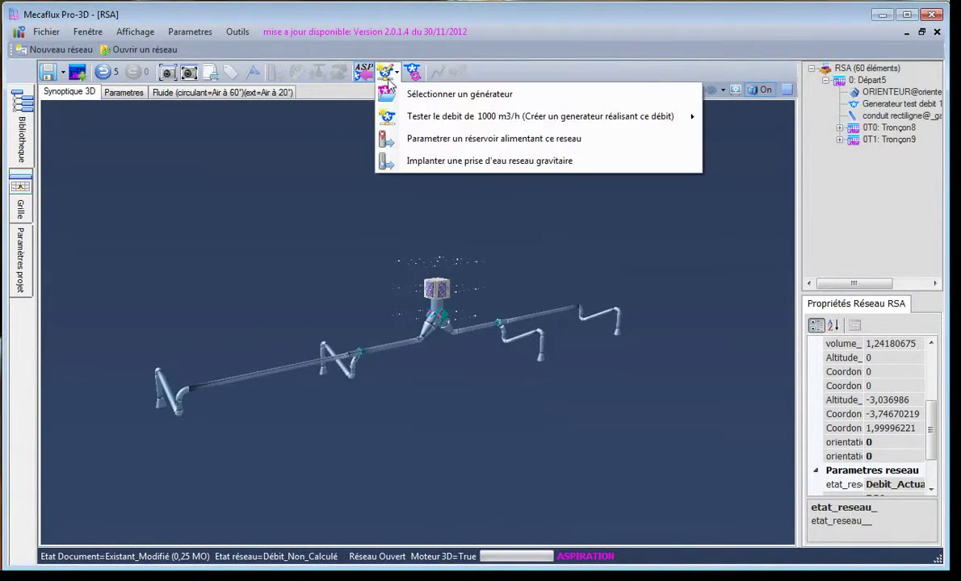
left_click(449, 117)
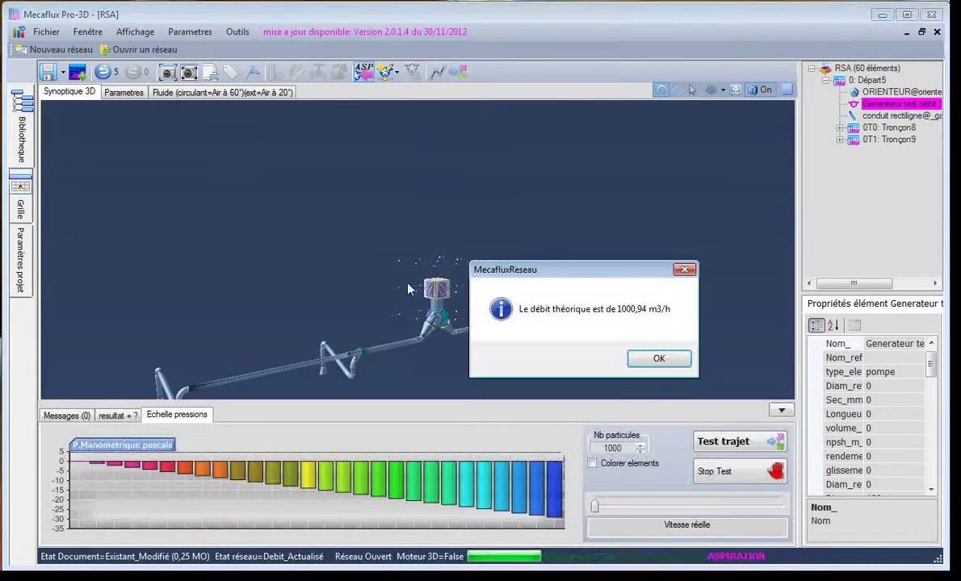
left_click(657, 360)
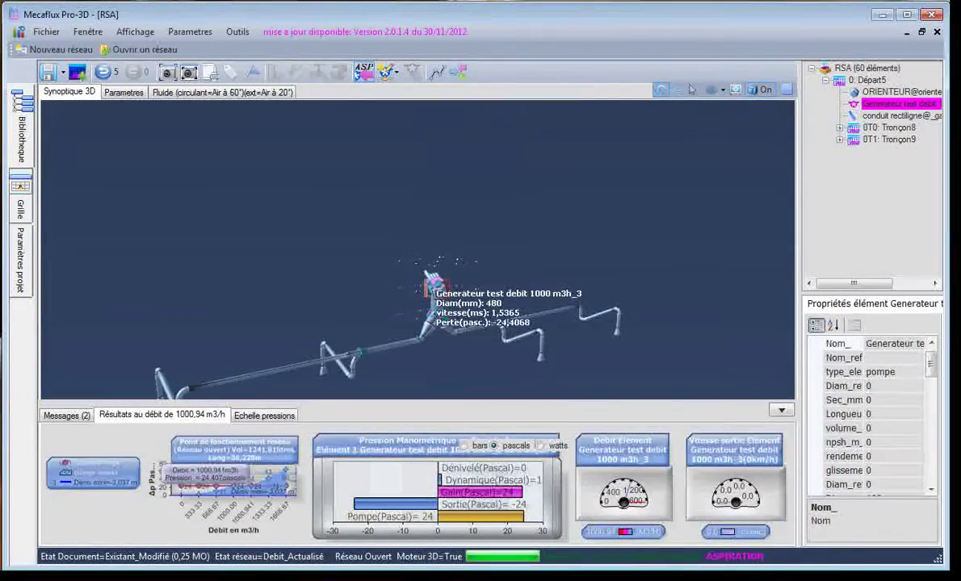
- Show the pressure scale for the aspiration network and colour its elements by pressure, checking the rounded elbow near the central junction
left_click(455, 298)
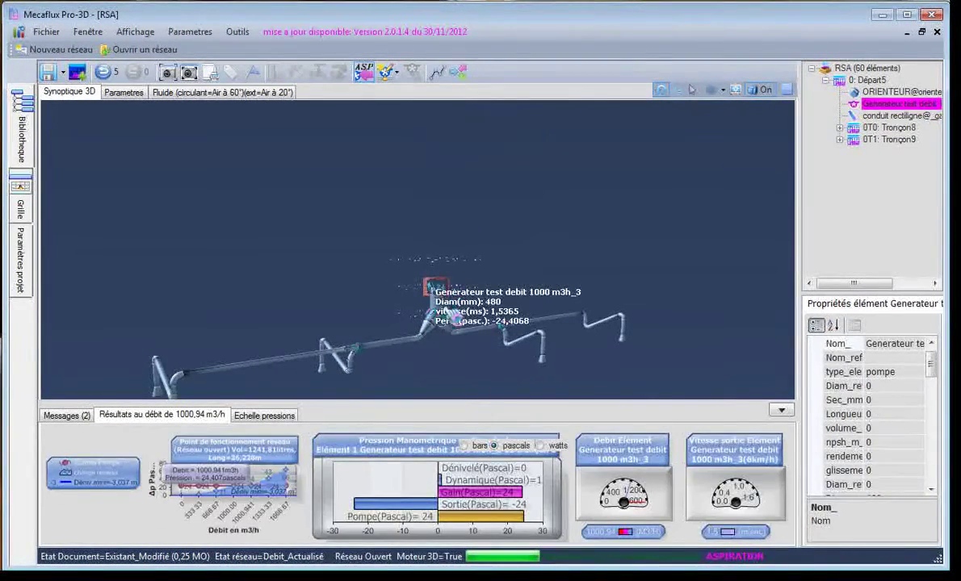
left_click(515, 263)
scroll(415, 362, "up", 3)
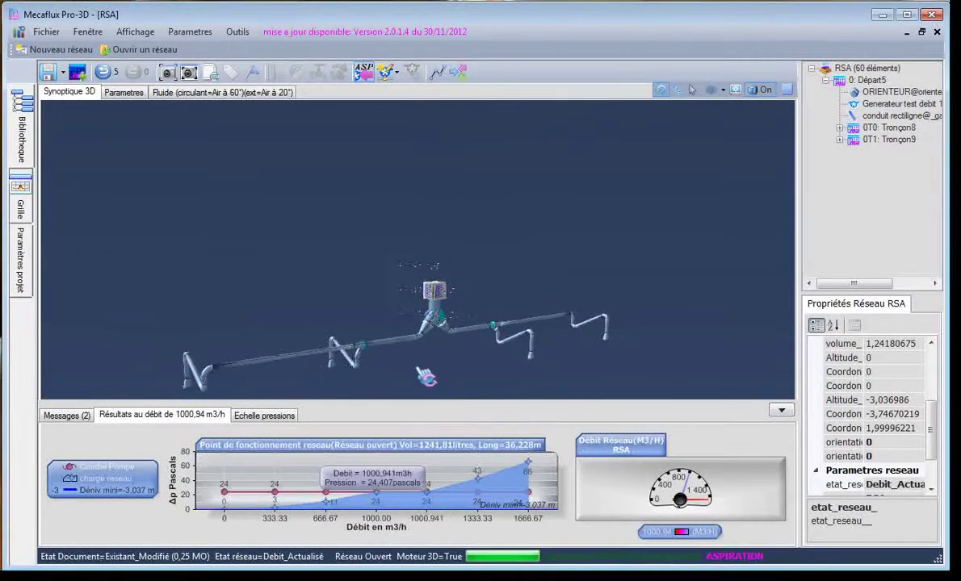
left_click_drag(269, 375, 312, 374)
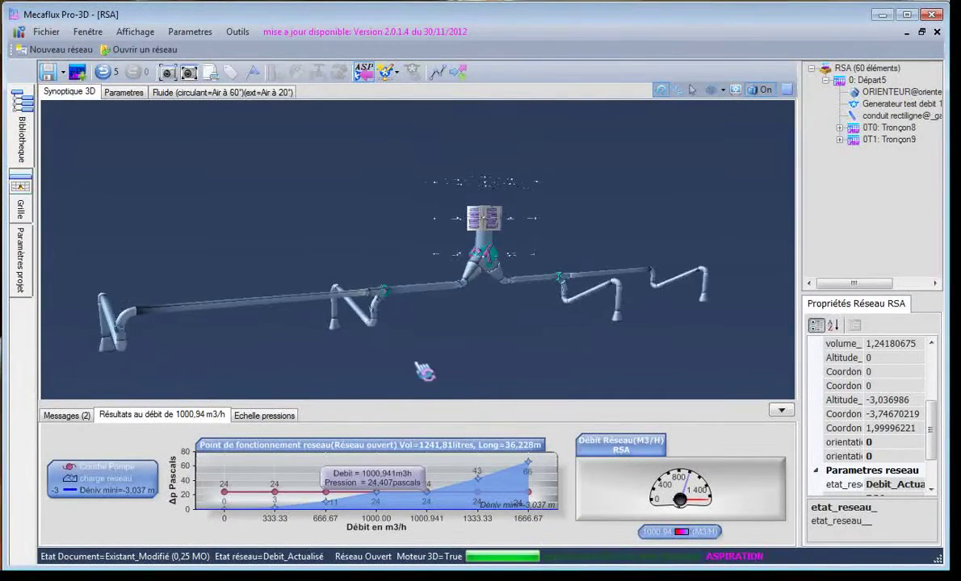
left_click_drag(424, 371, 563, 330)
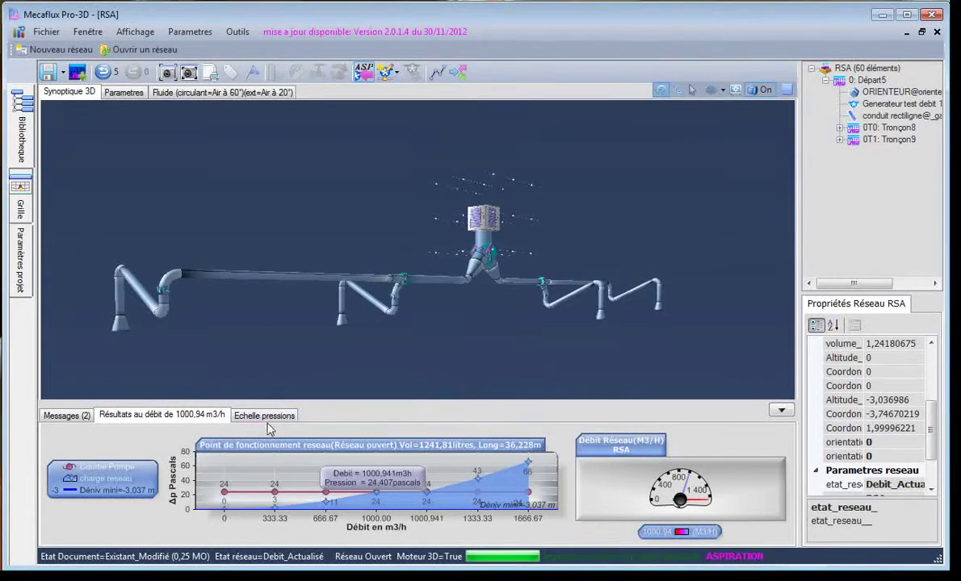
left_click(271, 416)
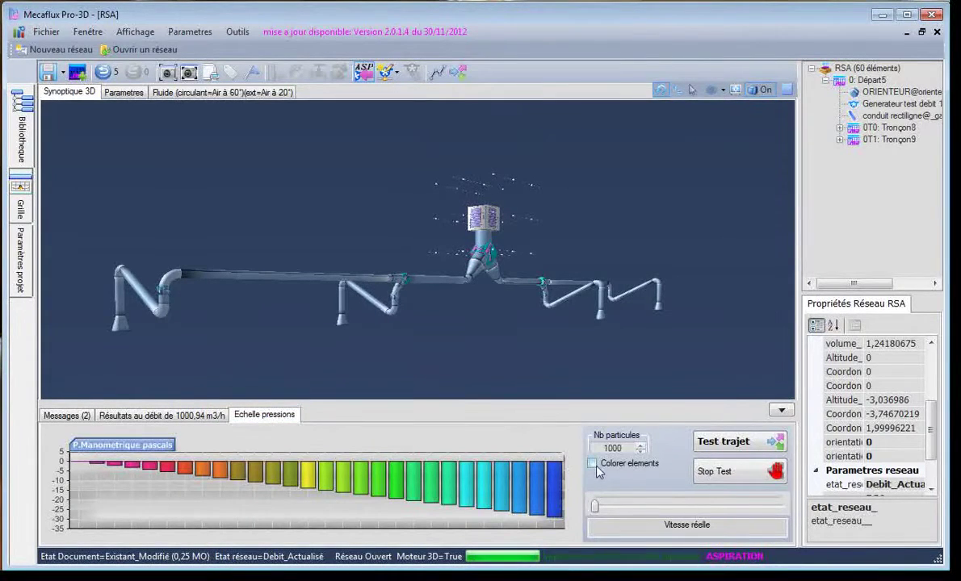
left_click(593, 464)
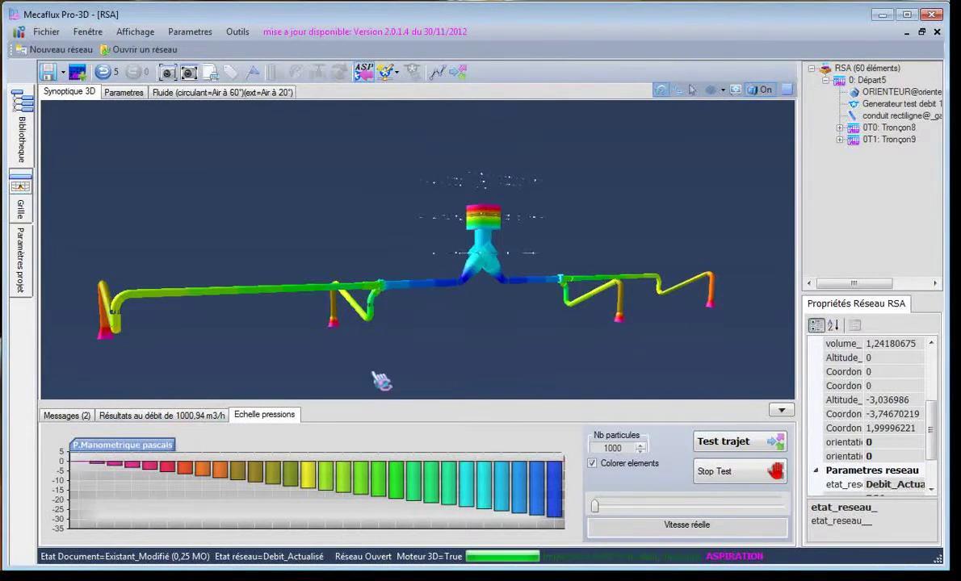
left_click(468, 293)
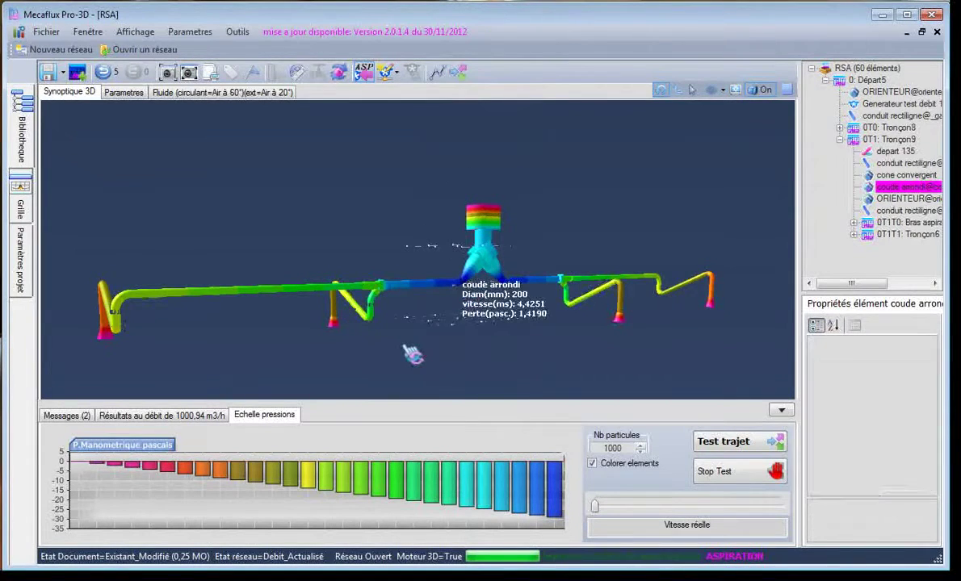
left_click(431, 372)
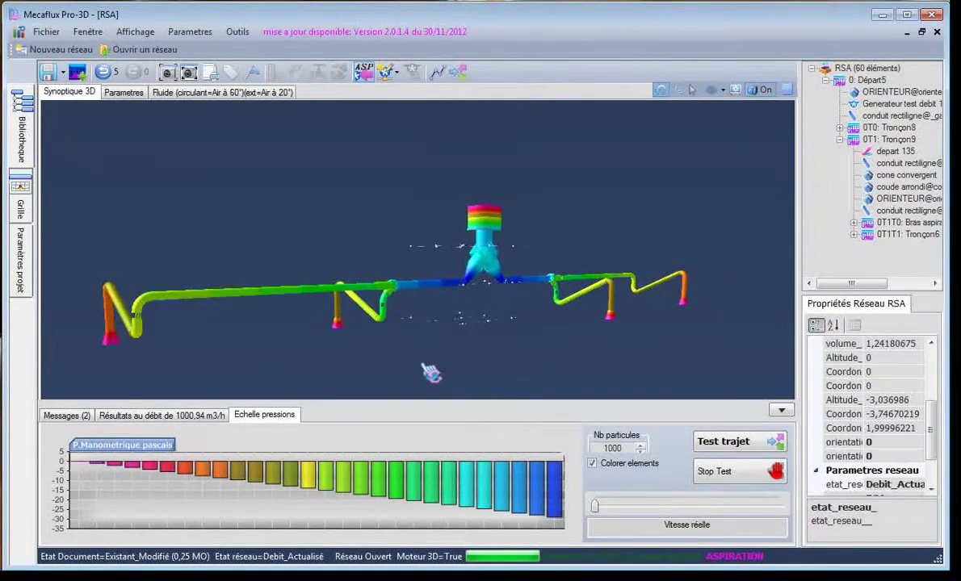
- Run the particle path test in aspiration mode with 1000 particles, and stop it after examining the generator's discharge jet
left_click(727, 442)
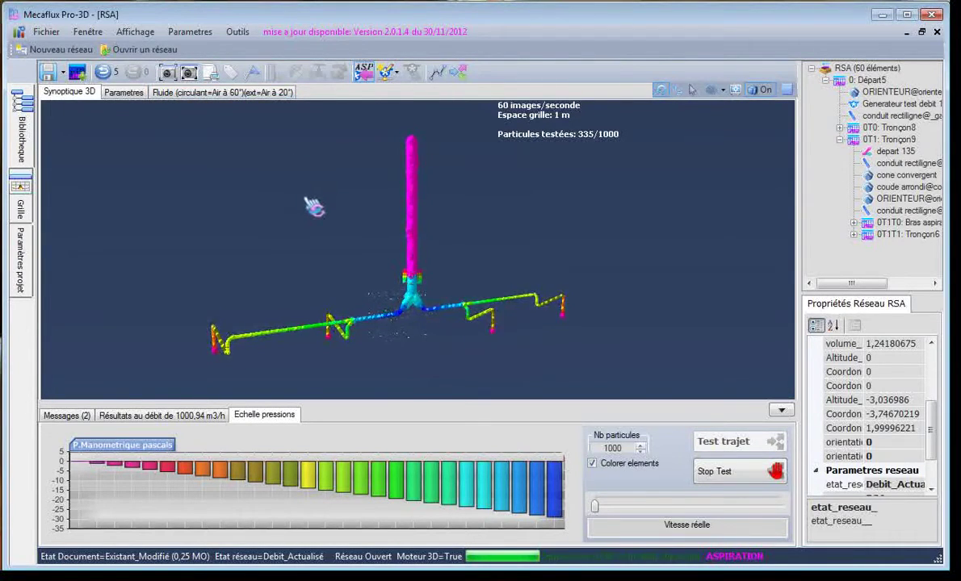
left_click_drag(402, 166, 312, 231)
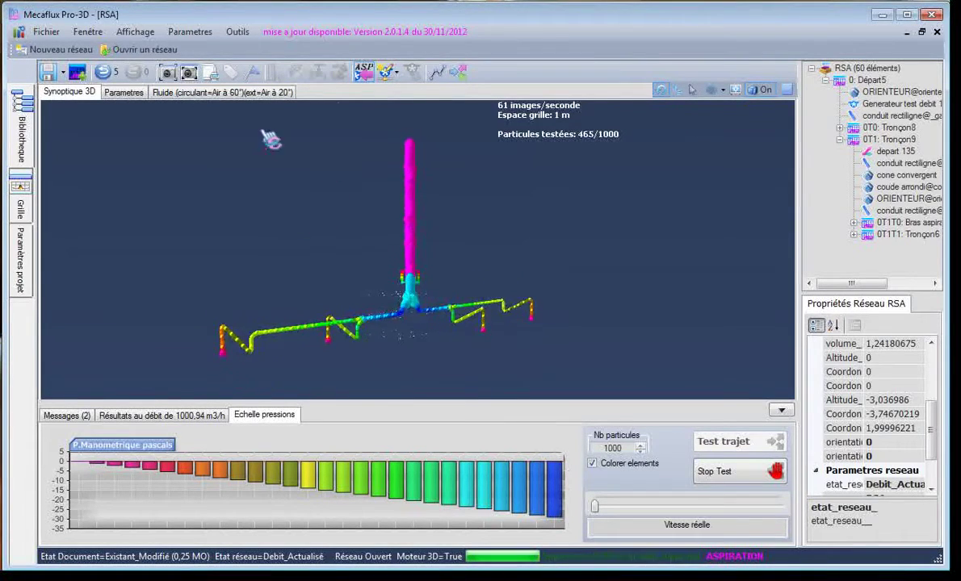
left_click(724, 477)
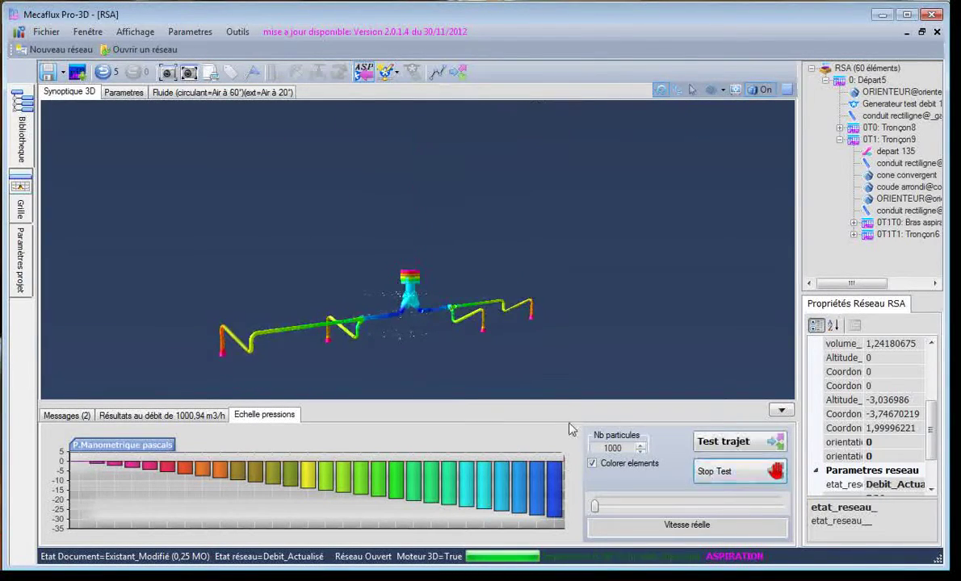
- Change the circulating fluid to air at 0 °C, applying the atmospheric pressure correction for an altitude of 0 m
left_click(184, 92)
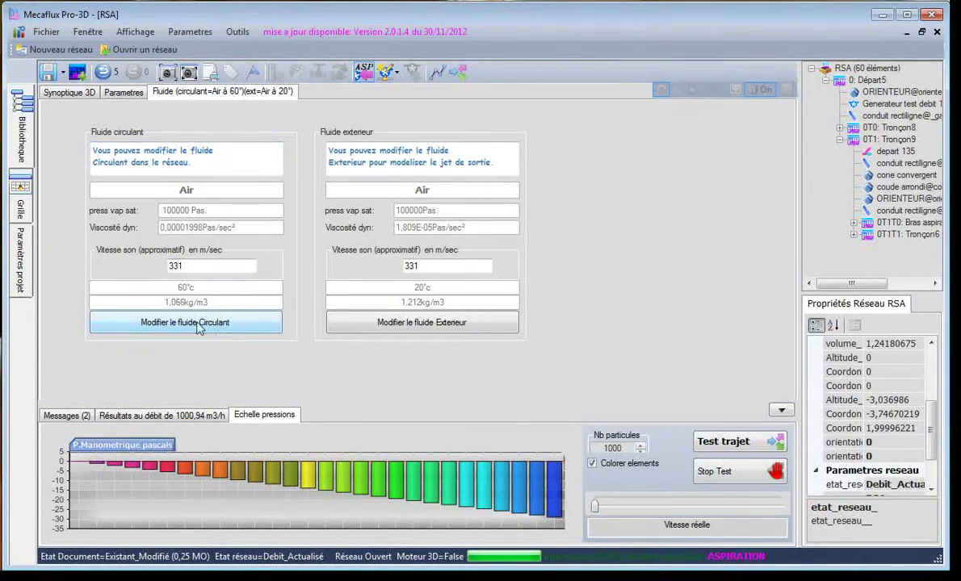
left_click(200, 324)
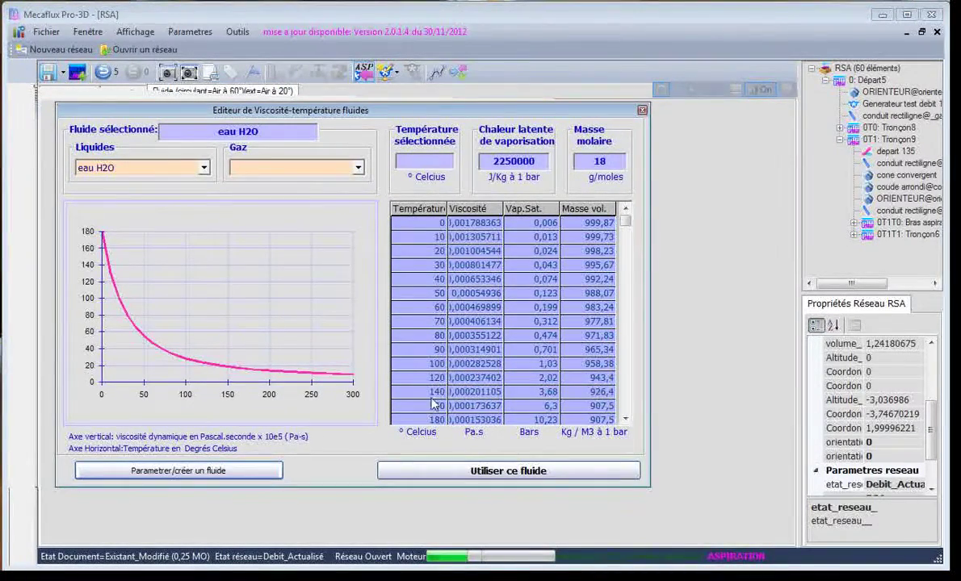
left_click(358, 168)
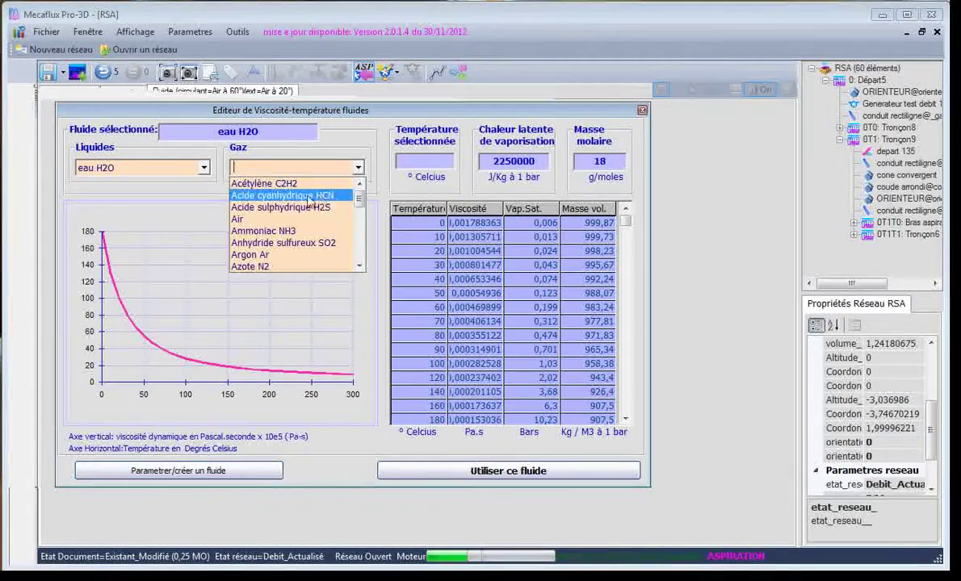
left_click(257, 215)
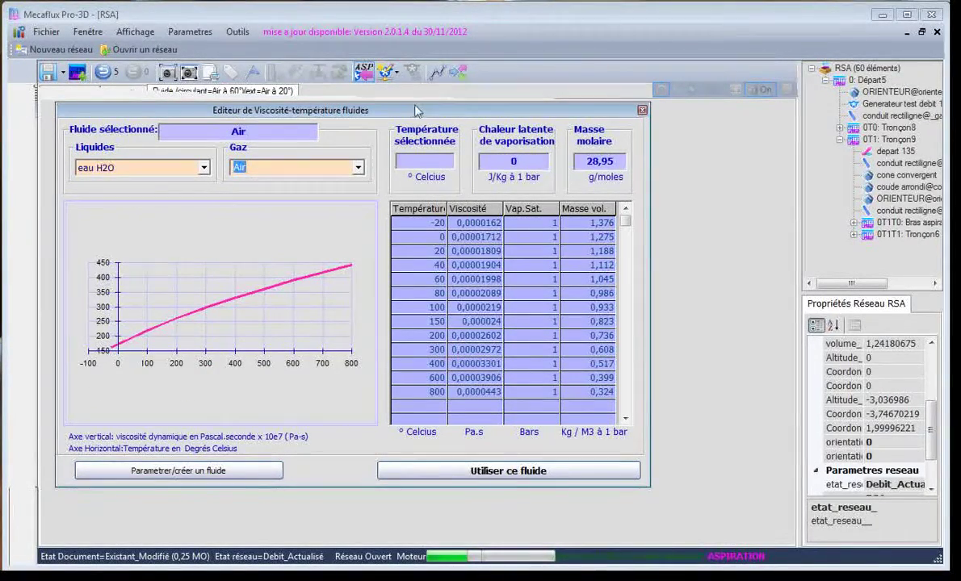
left_click_drag(416, 111, 419, 120)
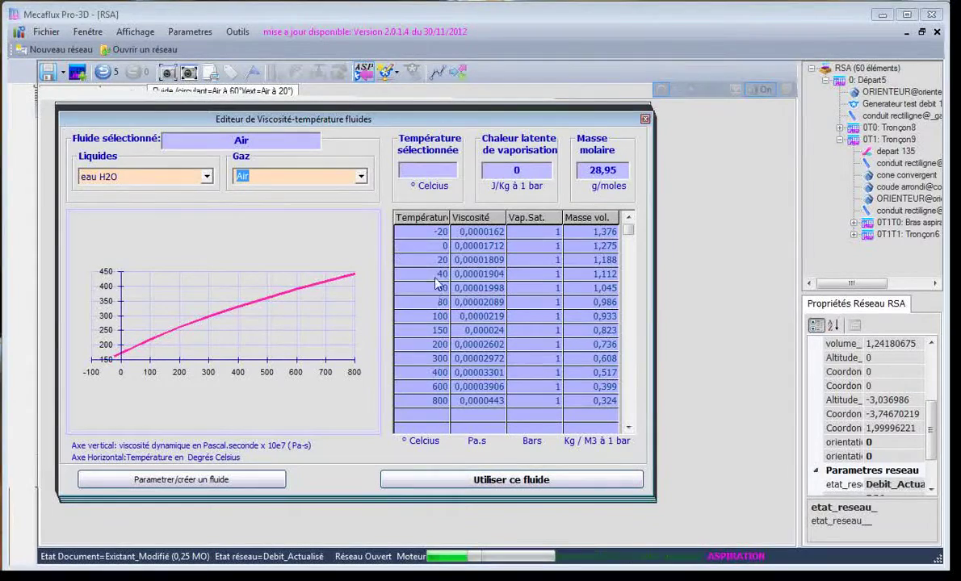
left_click(436, 247)
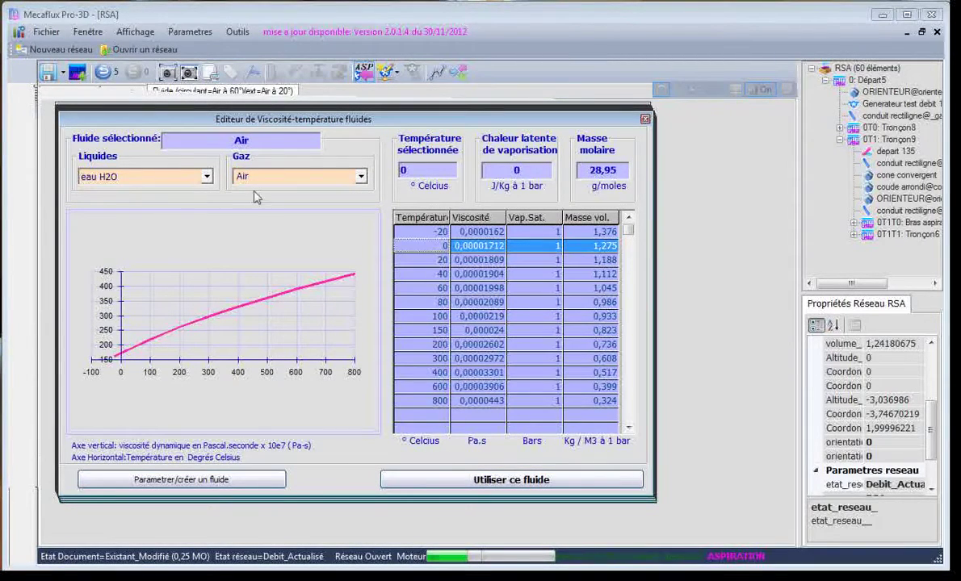
left_click(471, 482)
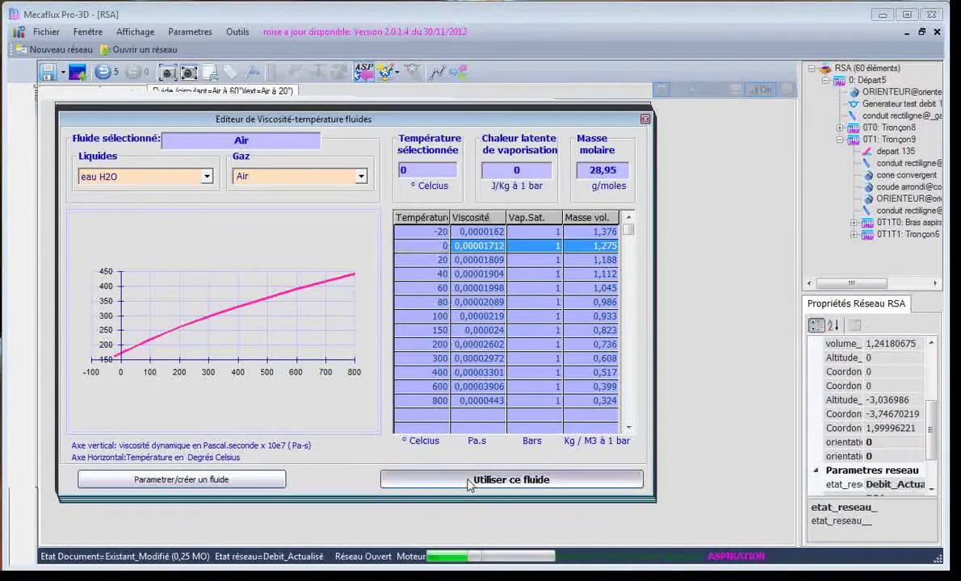
left_click(677, 373)
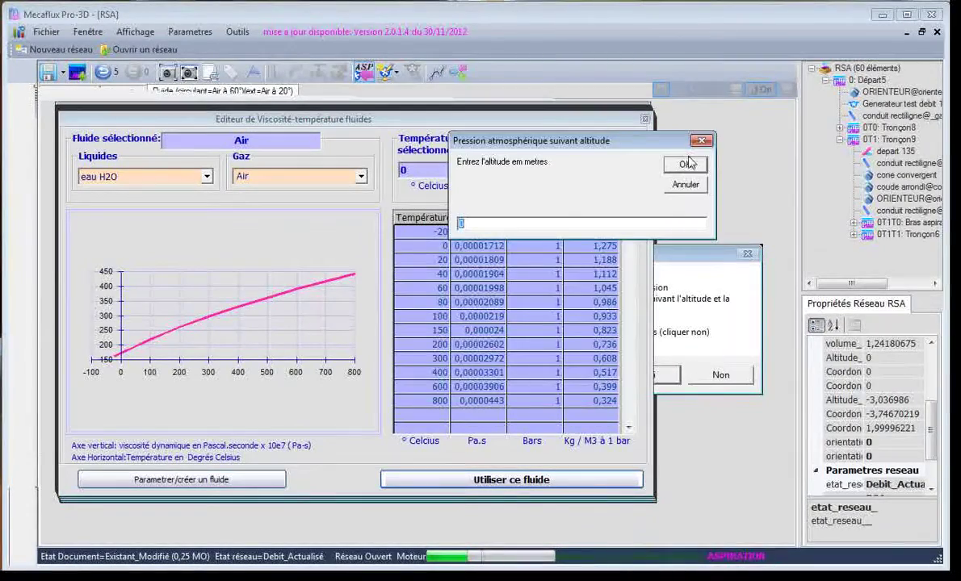
left_click(685, 164)
left_click(666, 359)
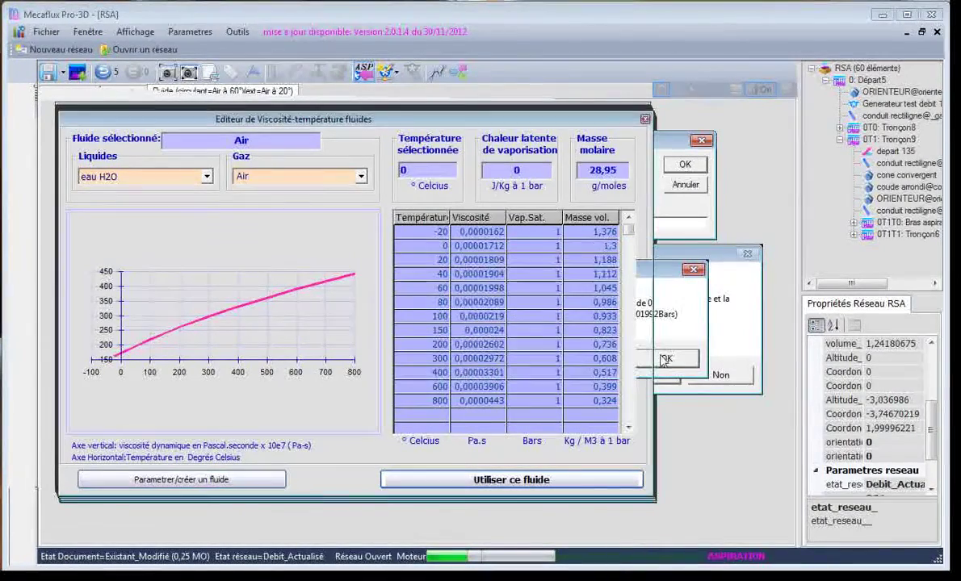
- Create a test generator delivering 1000 m3/h for the aspiration network to recalculate it with the new fluid
left_click(69, 92)
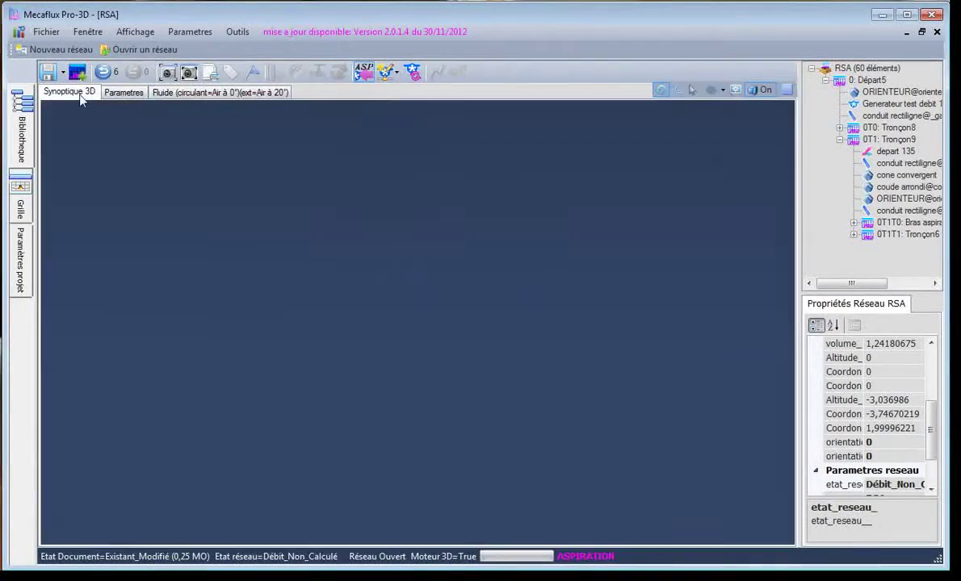
left_click(364, 75)
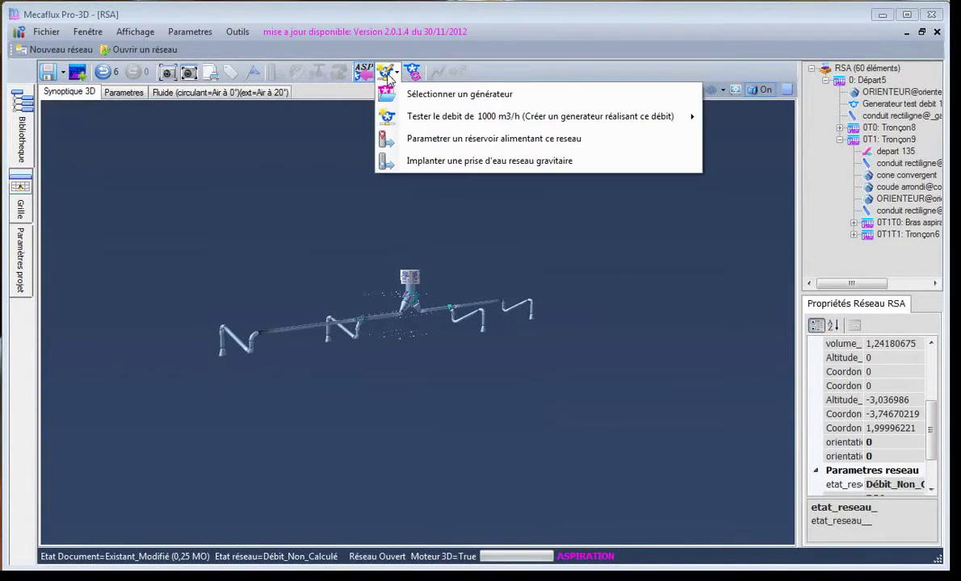
left_click(395, 115)
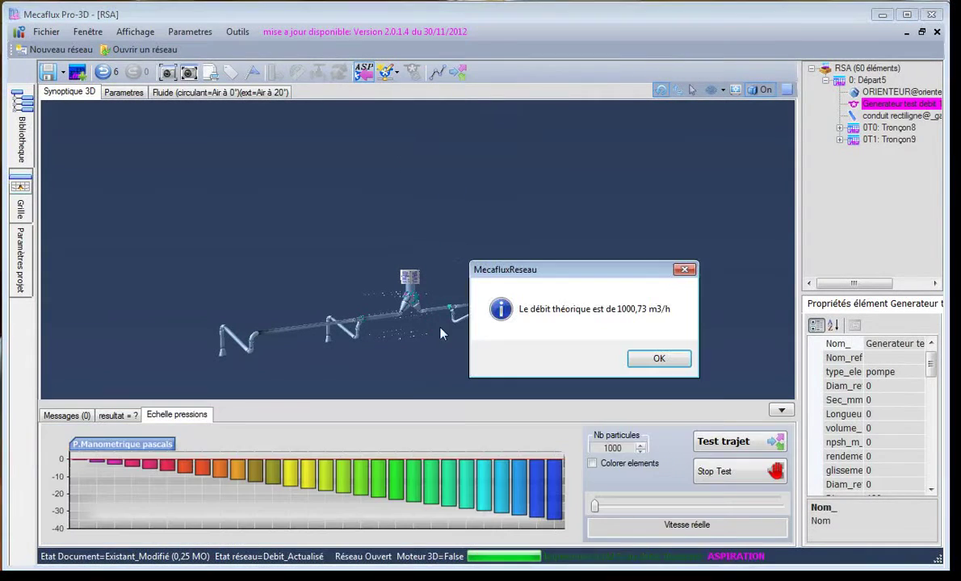
left_click(658, 359)
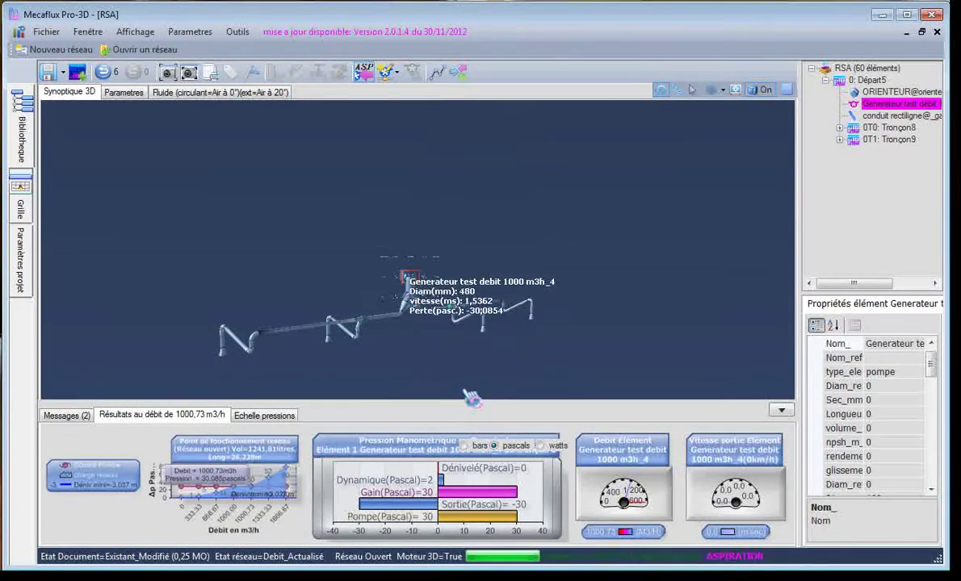
- Colour the elements by pressure and run the 1000-particle path test with the 0 °C air, stopping it after examining the generator's discharge jet
left_click_drag(465, 391, 374, 279)
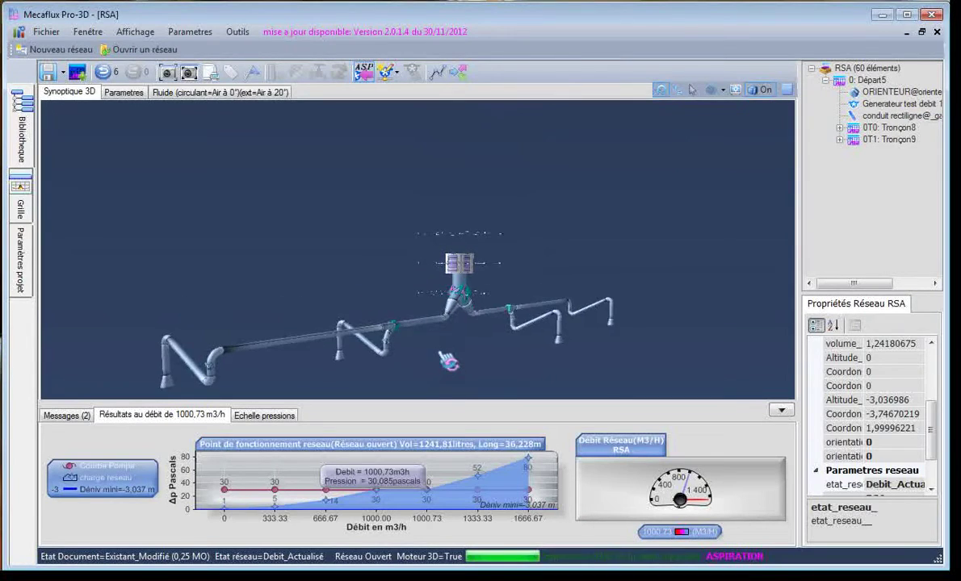
left_click_drag(446, 360, 412, 356)
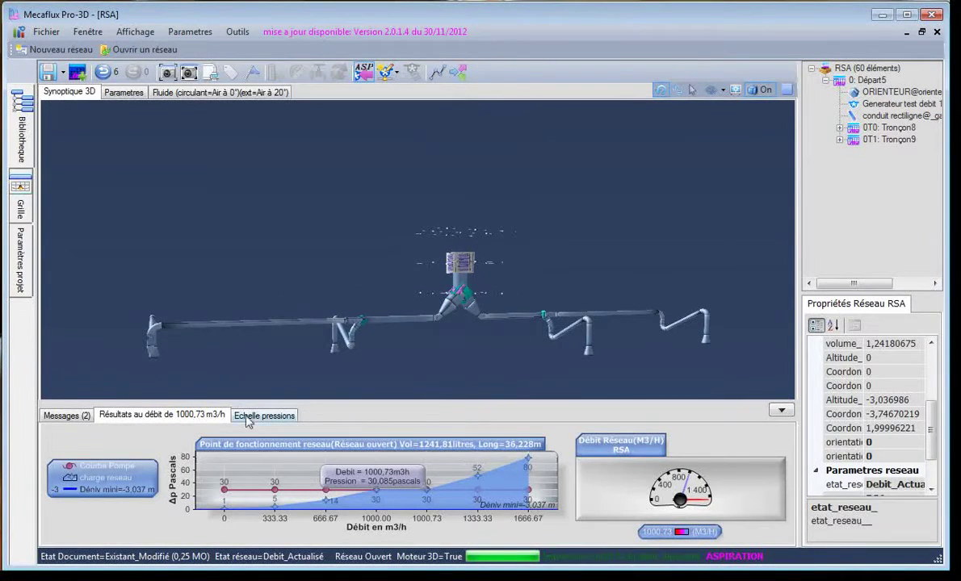
left_click(250, 417)
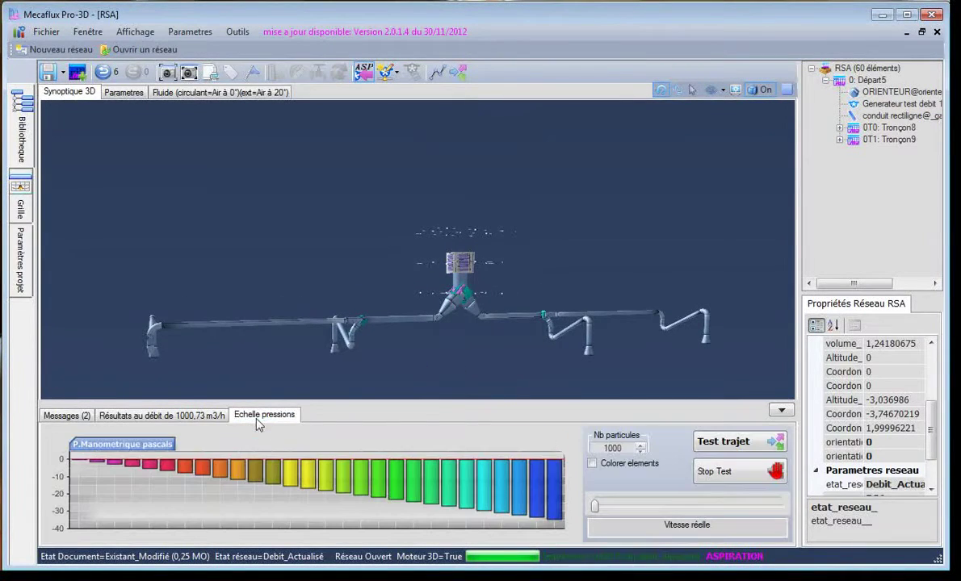
left_click(594, 465)
left_click(714, 444)
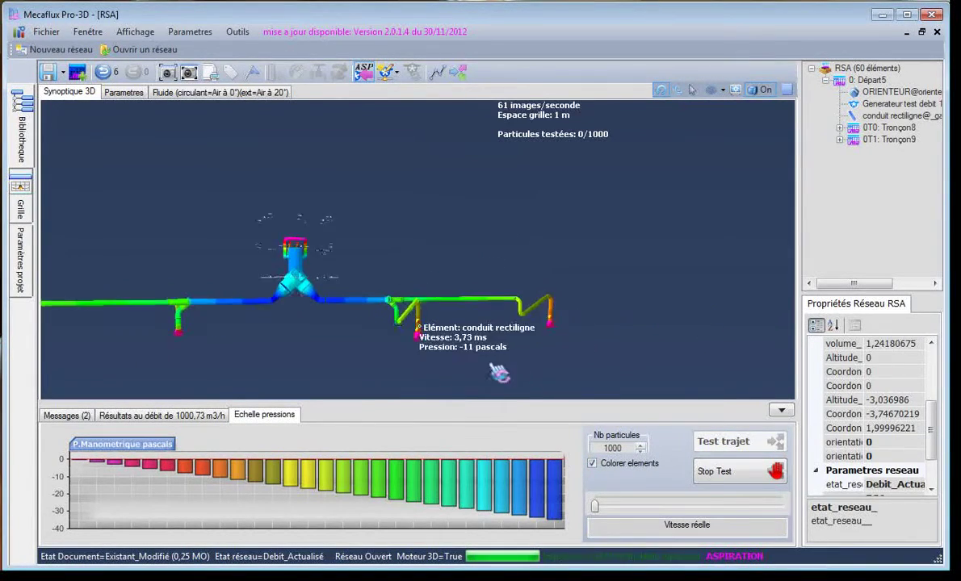
left_click_drag(615, 245, 305, 252)
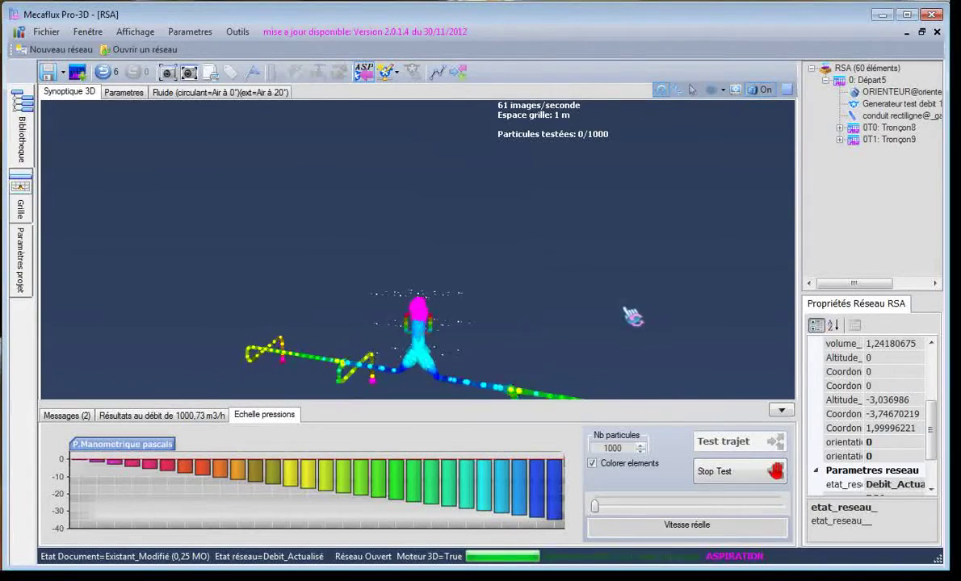
left_click_drag(631, 328, 570, 272)
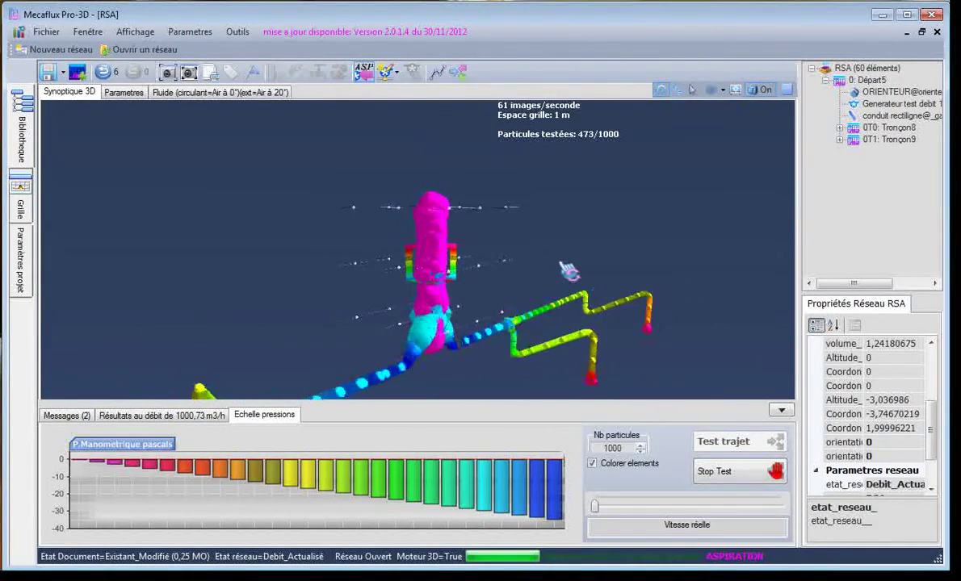
left_click(731, 472)
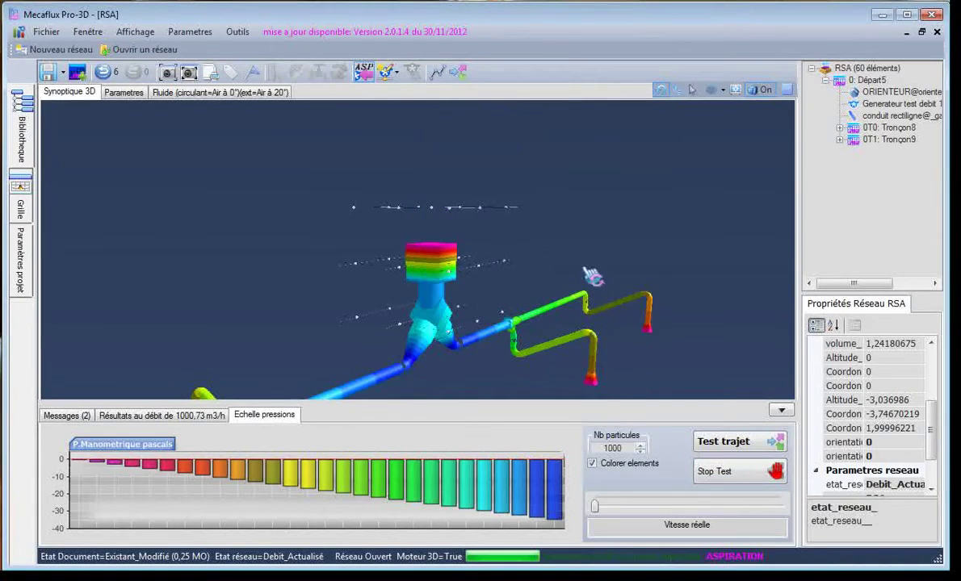
left_click_drag(449, 325, 301, 338)
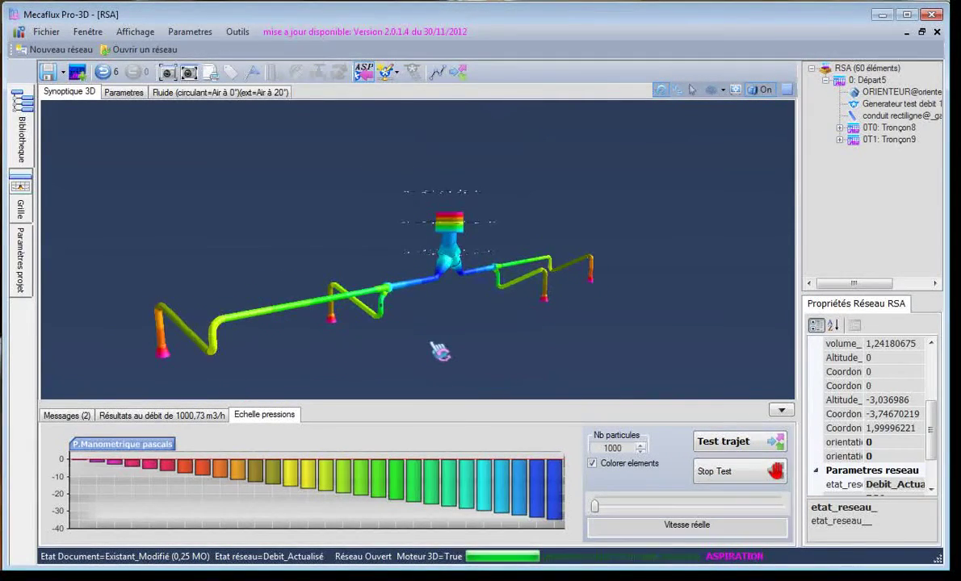
mouse_move(440, 351)
left_mouse_down()
mouse_move(369, 337)
mouse_move(333, 347)
mouse_move(408, 336)
mouse_move(425, 346)
left_mouse_up()
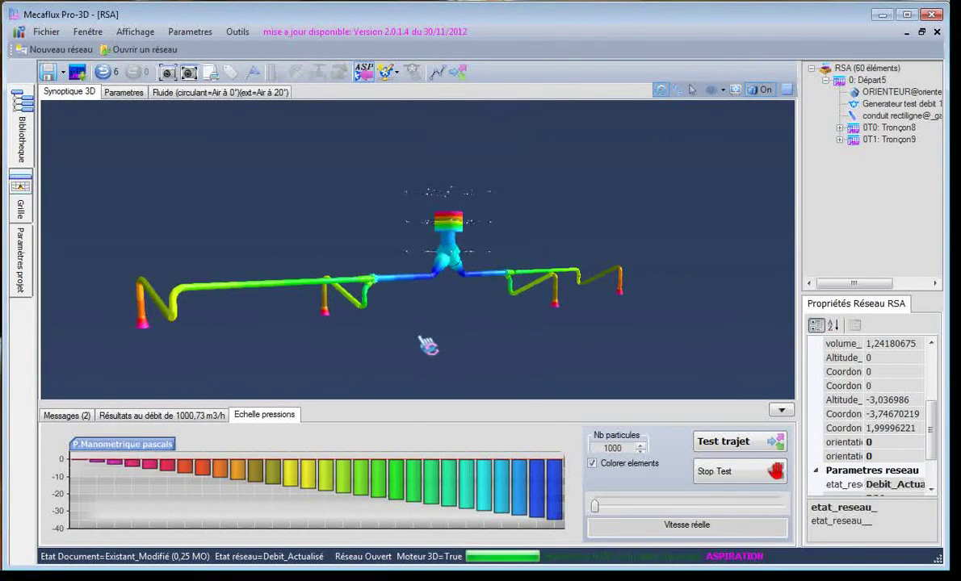
left_click_drag(440, 292, 426, 353)
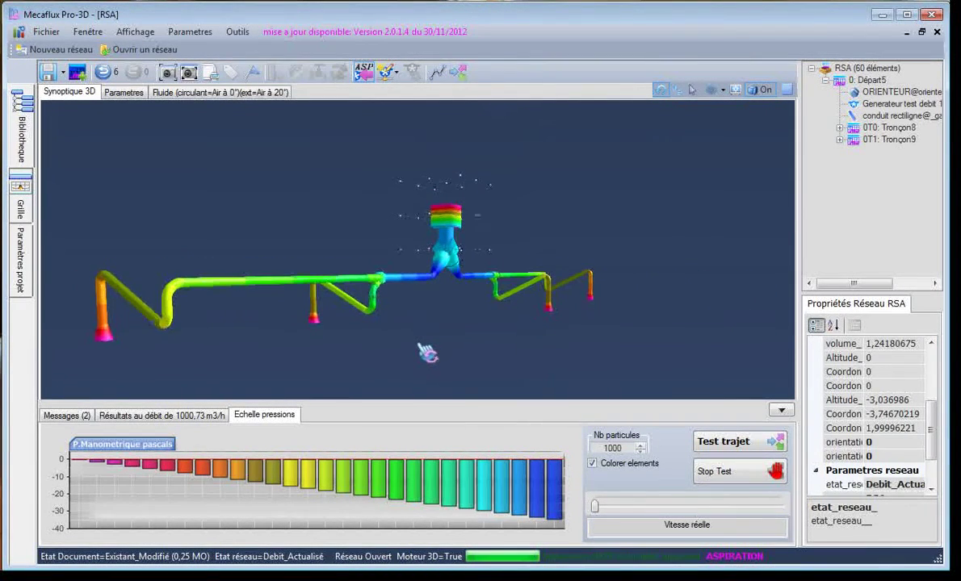